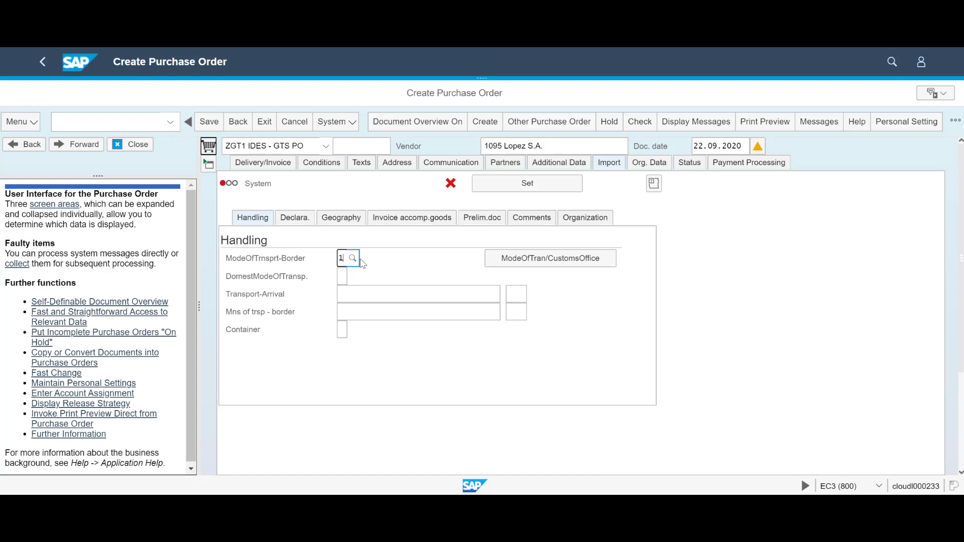
Set the domestic mode of transport to 3 (Road) in the purchase order header's import handling data
click(359, 317)
click(342, 276)
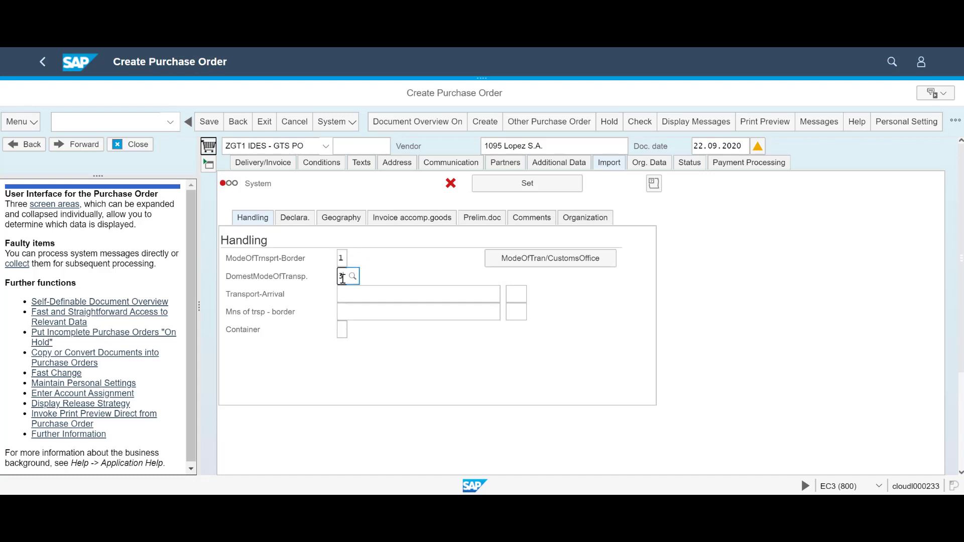
text(3)
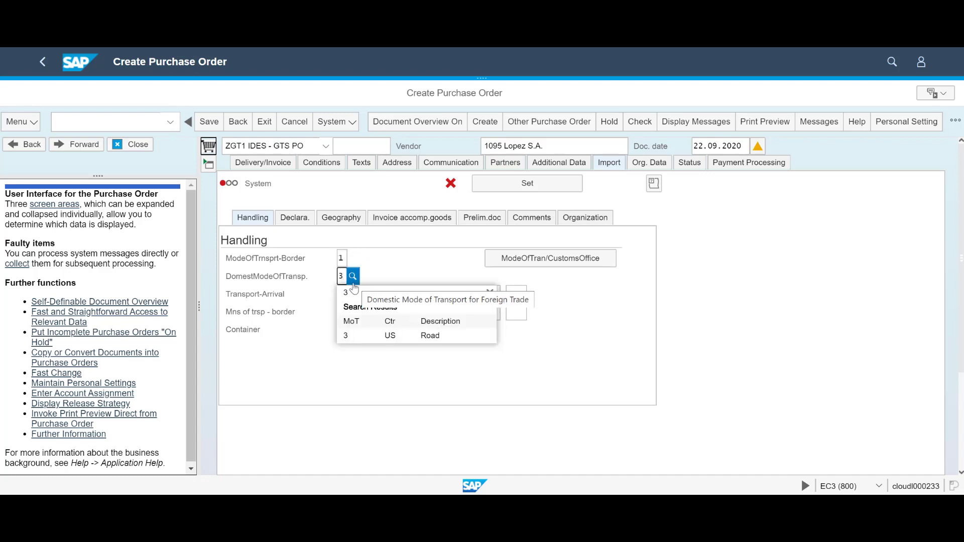
click(353, 336)
click(349, 296)
Enter invoice number 1098765 in the header's import data for the invoice accompanying the goods
click(412, 217)
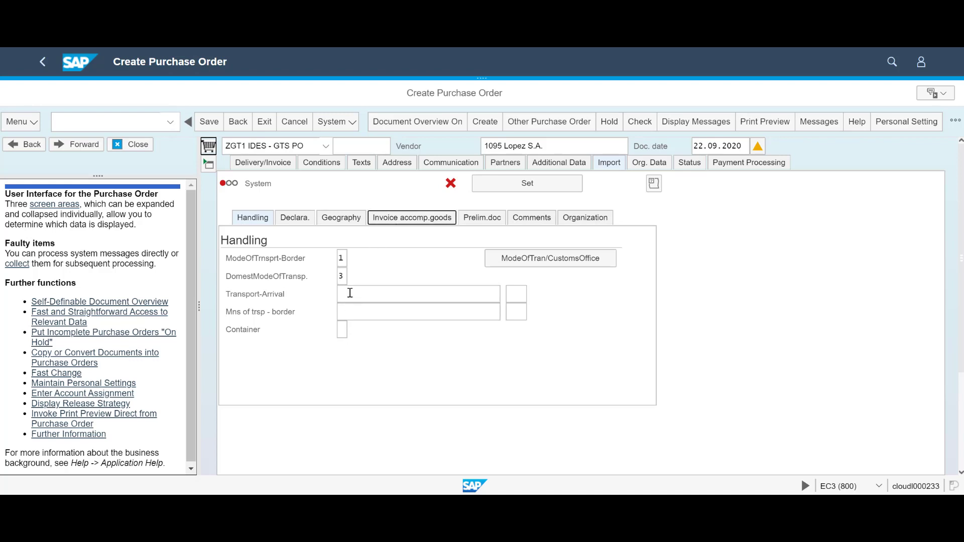
click(352, 257)
text(1098765)
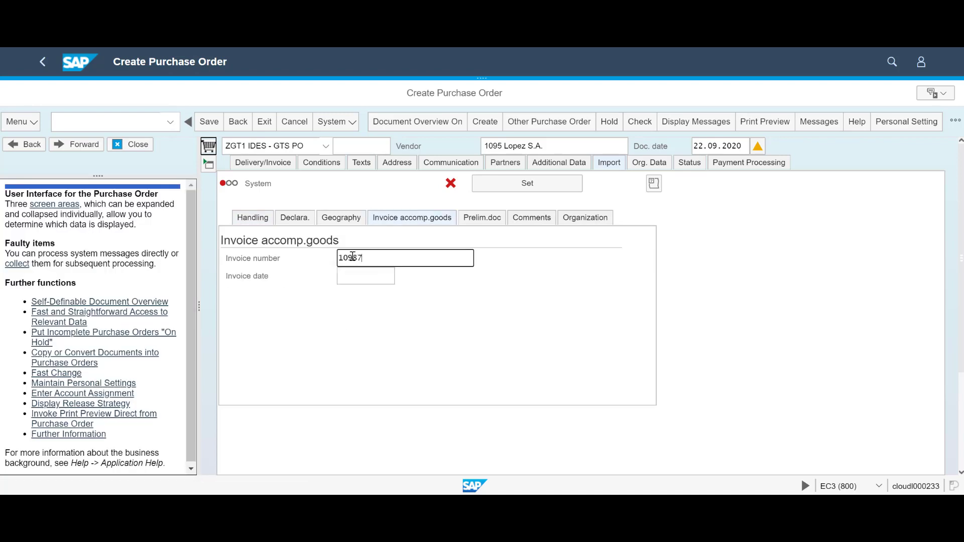
key(Tab)
Add an item to the purchase order with material GTS-IMP-04, quantity 7000 and order unit EA
click(209, 165)
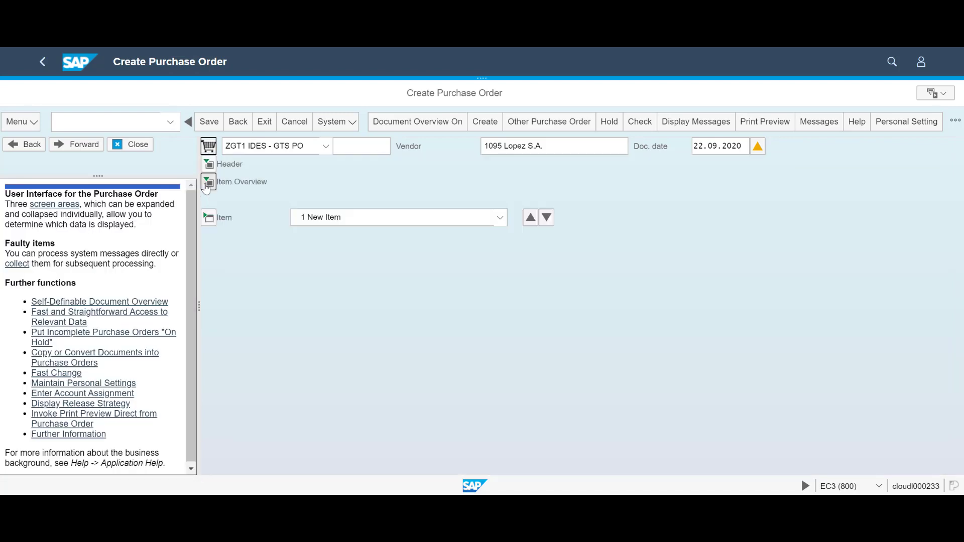
click(208, 183)
text(GTS)
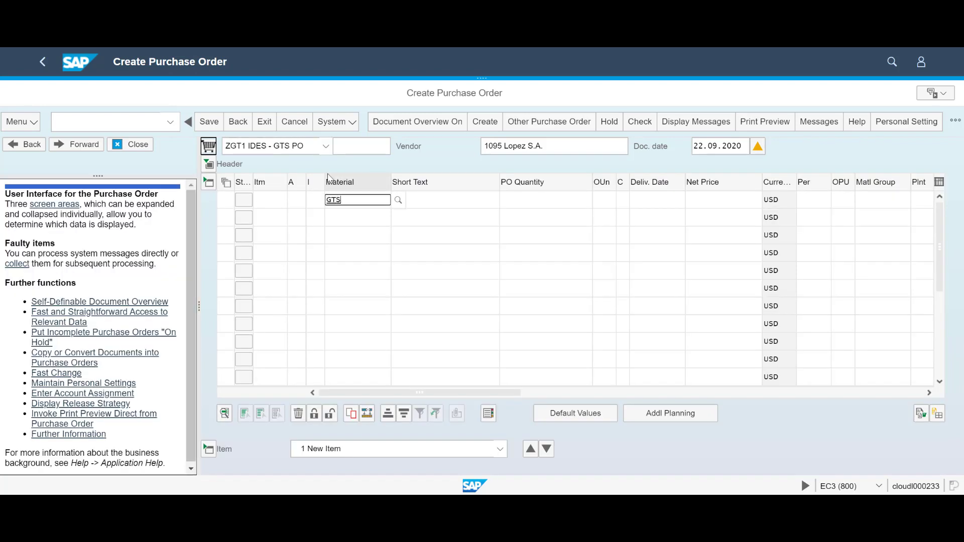
text(-IMP-04)
key(Tab)
text(7)
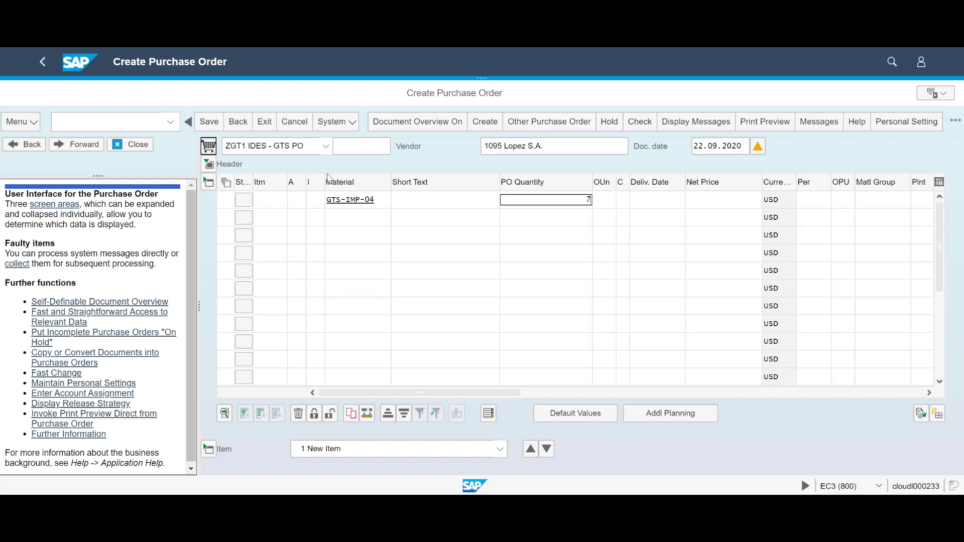
text(000)
key(Tab)
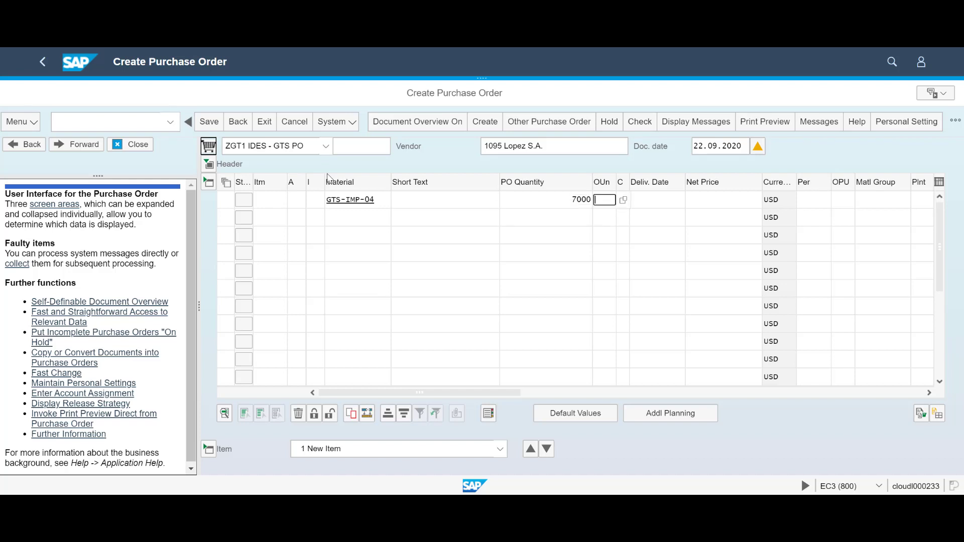
text(EA)
Assign plant 3000 to the GTS-IMP-04 item and confirm the line
key(Tab)
key(Tab)
key(Tab)
key(Tab)
key(Tab)
key(Tab)
text(3)
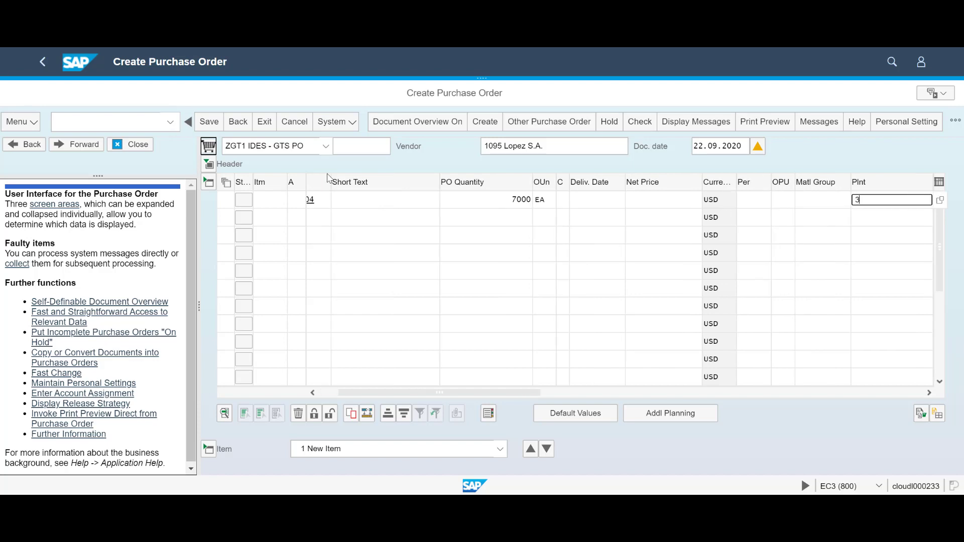
text(000)
key(Tab)
key(Return)
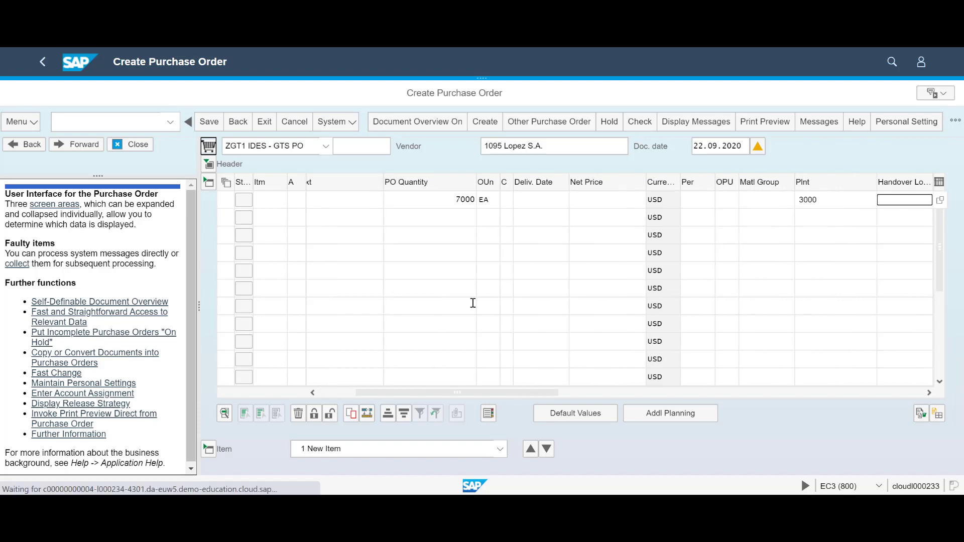
Set the item's net weight to 10 KG and its confirmation control to 0004 Shipping notificat
text(10)
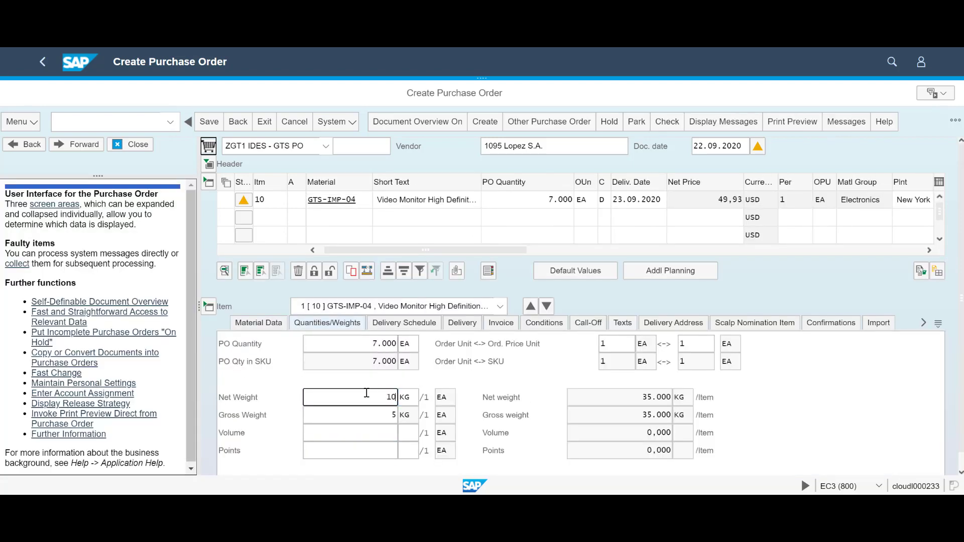
key(Tab)
click(831, 323)
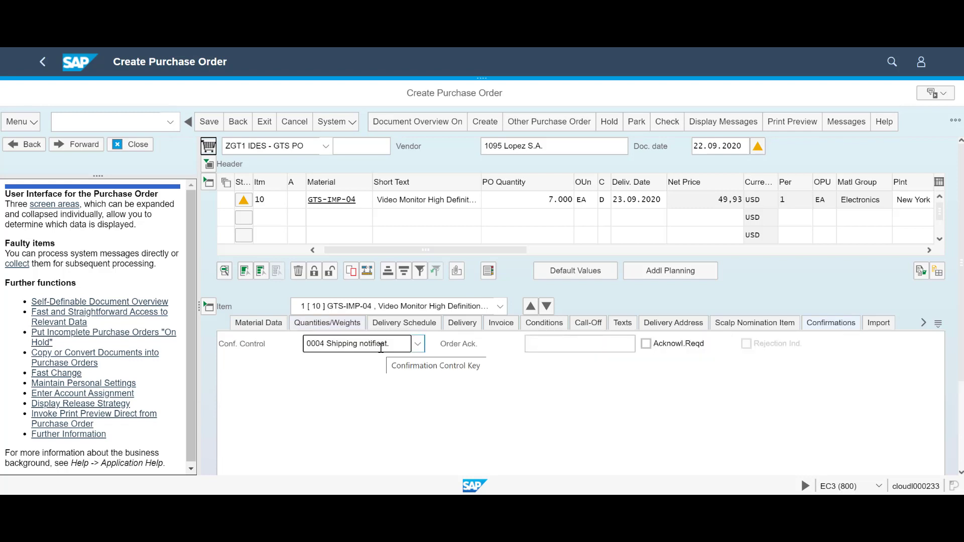
key(Return)
Set the System status in the item's import data and enter invoice number 1098765 with invoice date 22.09.2020
click(543, 346)
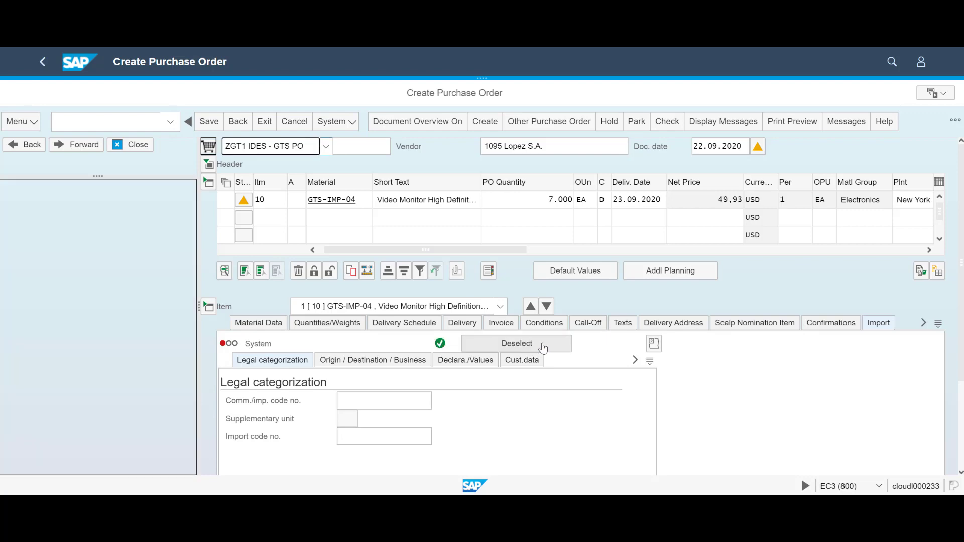
click(369, 401)
text(1098765)
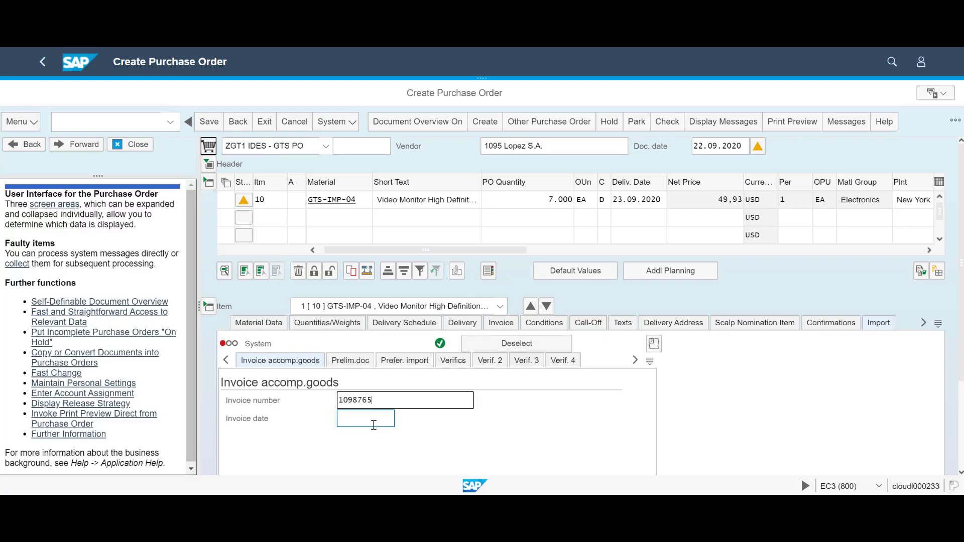
click(370, 421)
click(389, 416)
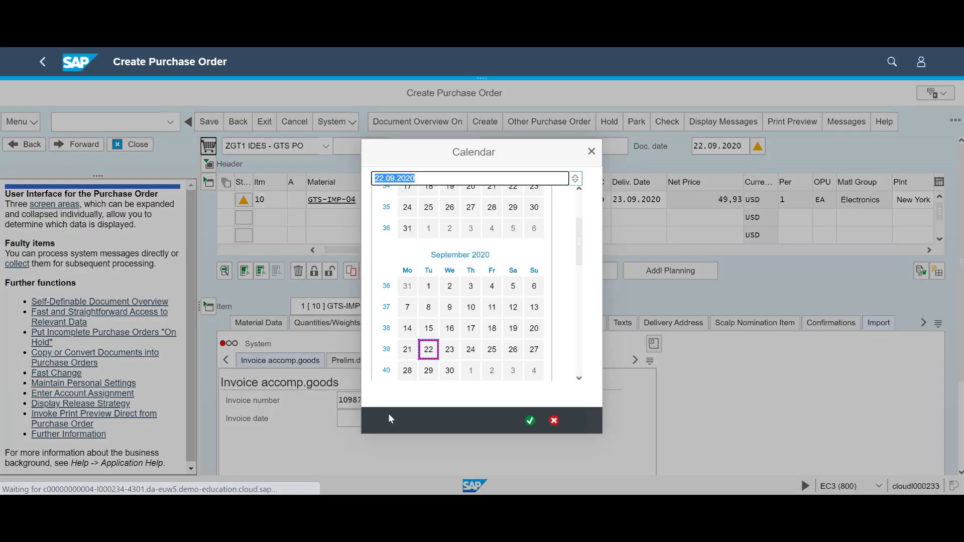
click(428, 351)
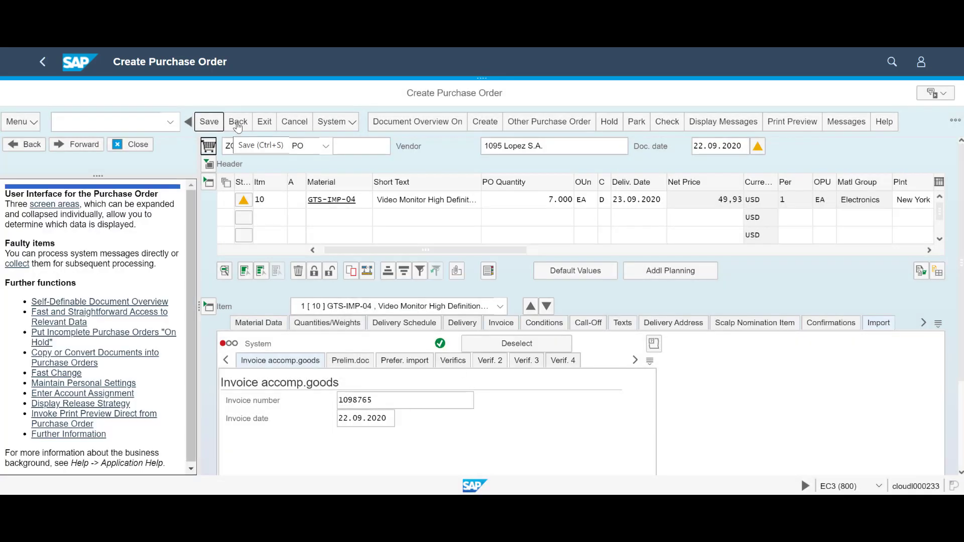
Save the purchase order and copy its new number from the message details
click(209, 122)
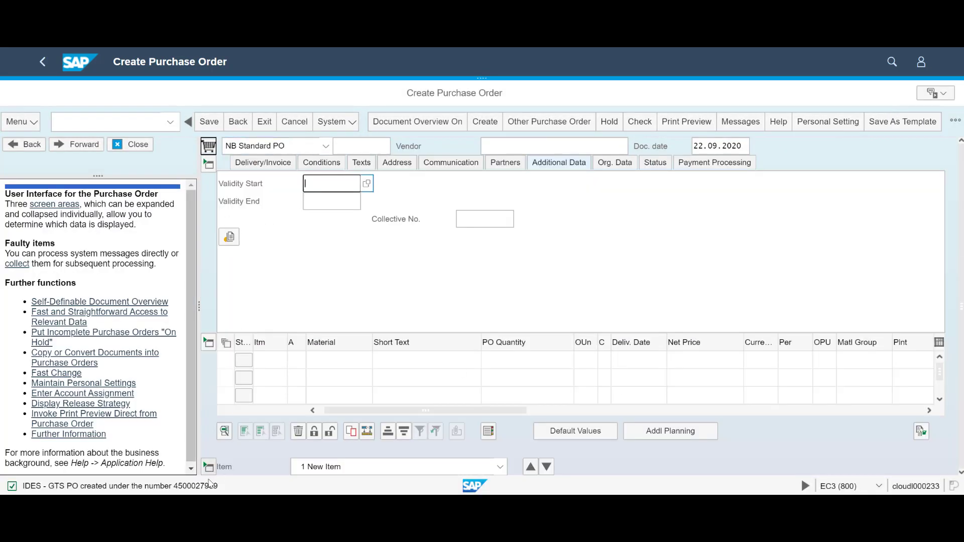
click(203, 486)
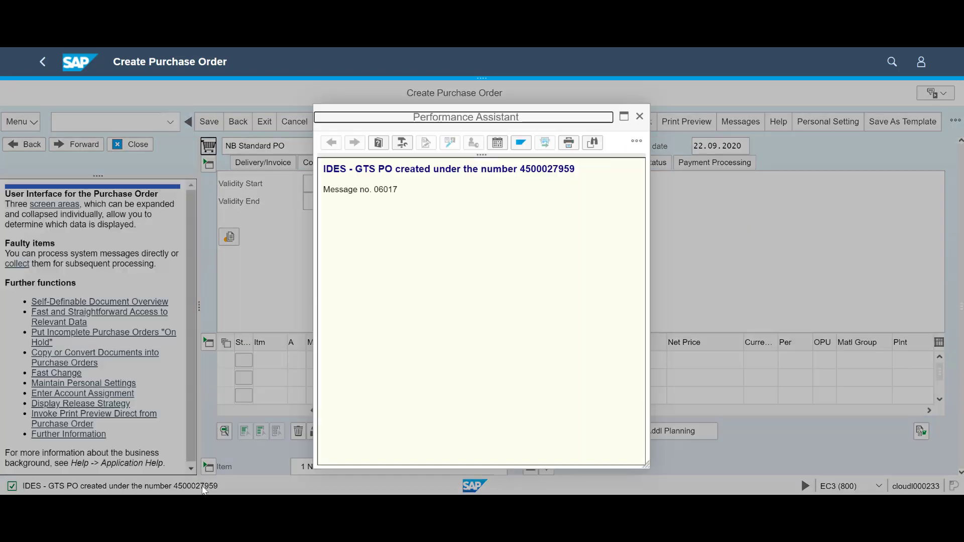
drag(520, 169, 592, 171)
key(ctrl+c)
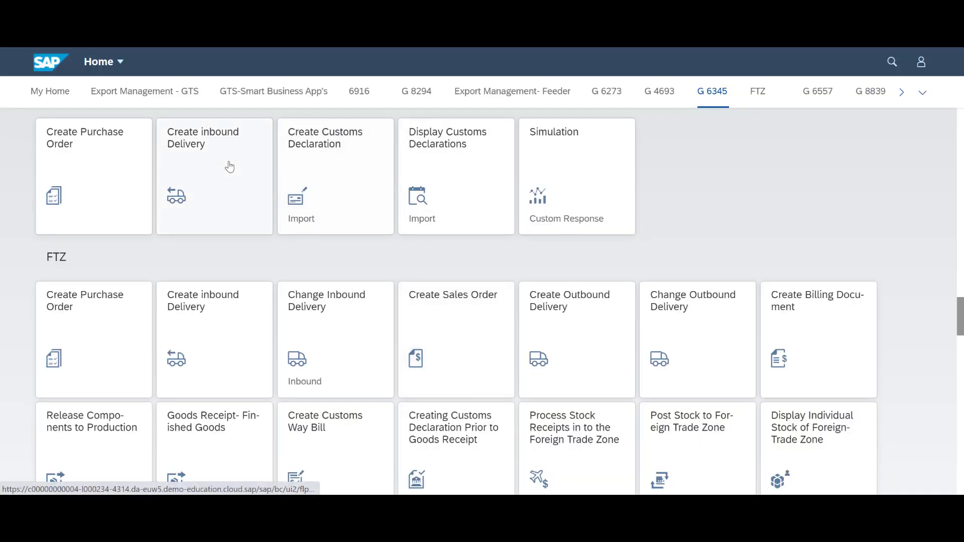
Start creating an inbound delivery, entering the vendor number of Lopez S.A. and the new purchase order number
click(230, 168)
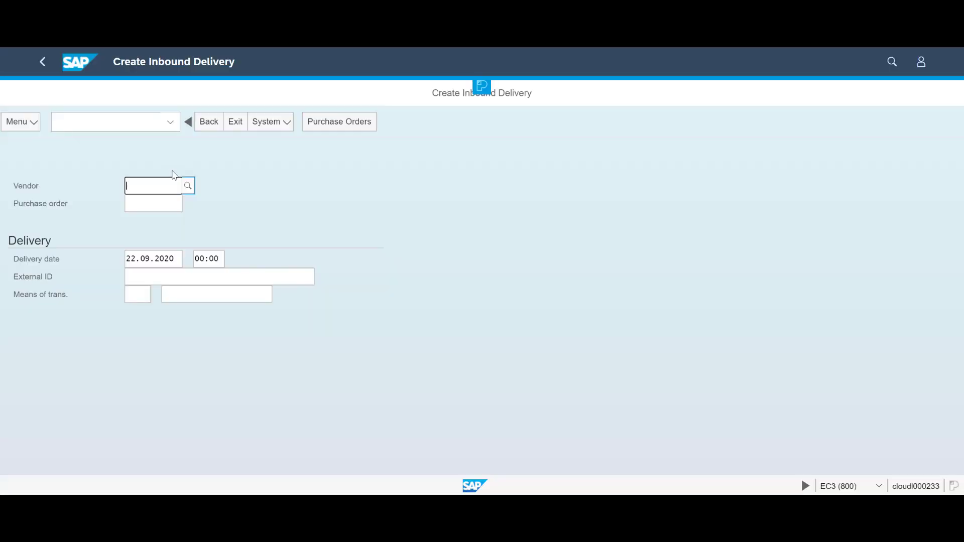
text(1095)
key(Tab)
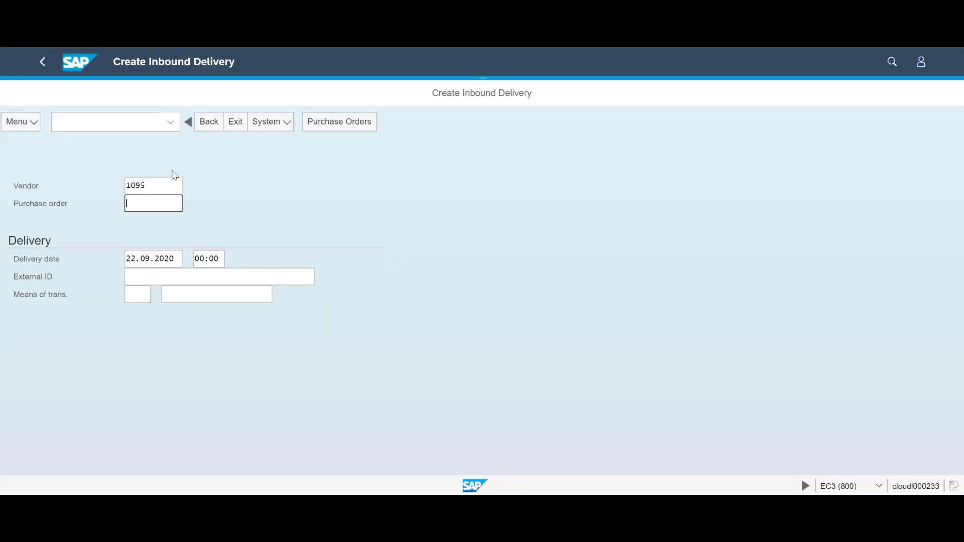
text(4500027959)
key(Tab)
key(Tab)
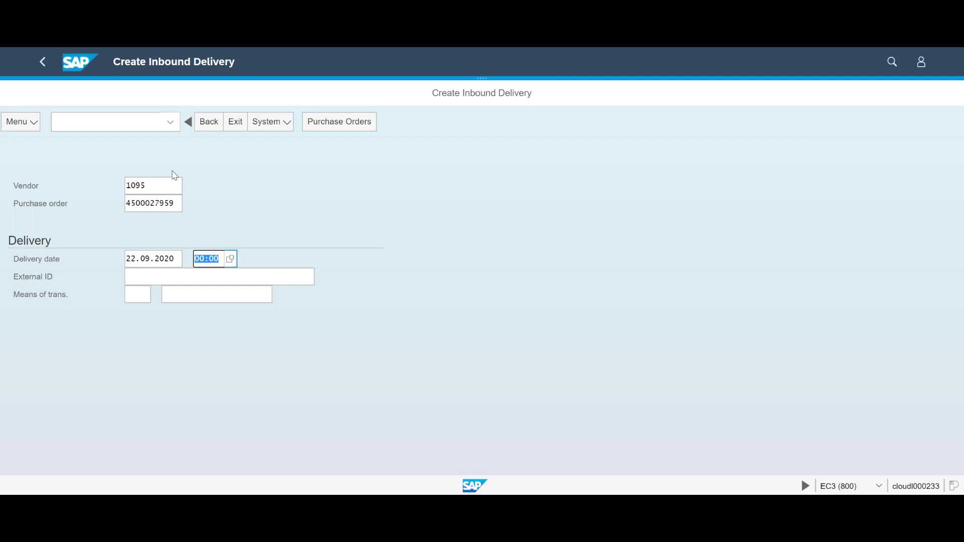
Set the external ID to MAEU plus the purchase order number and the means of transport to V110, and open the delivery overview
key(Tab)
text(MA)
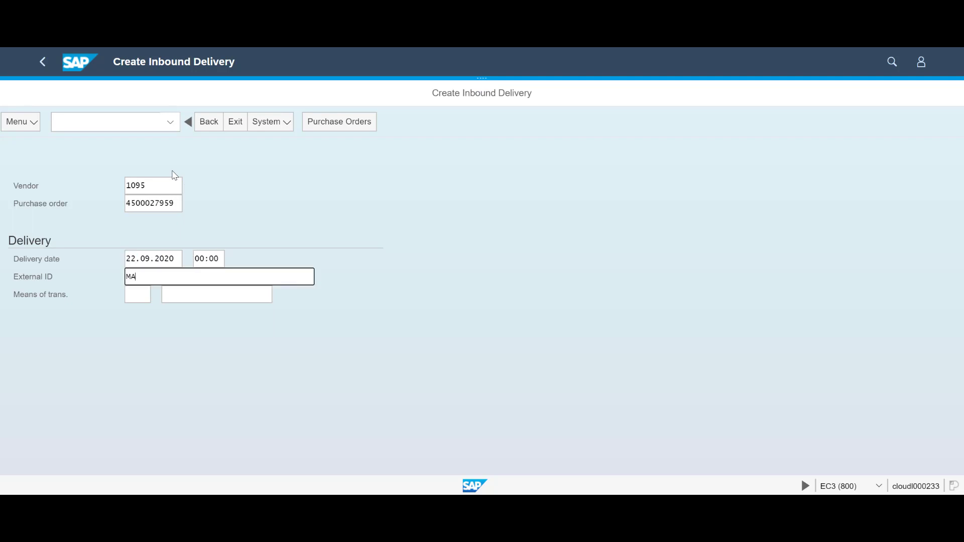
text(EU)
key(ctrl+v)
key(Tab)
text(V)
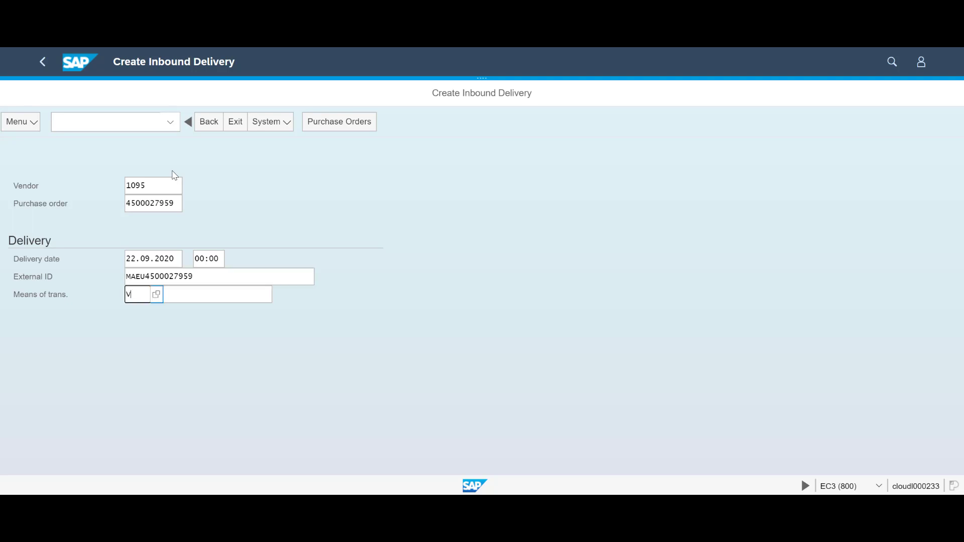
text(110)
key(Tab)
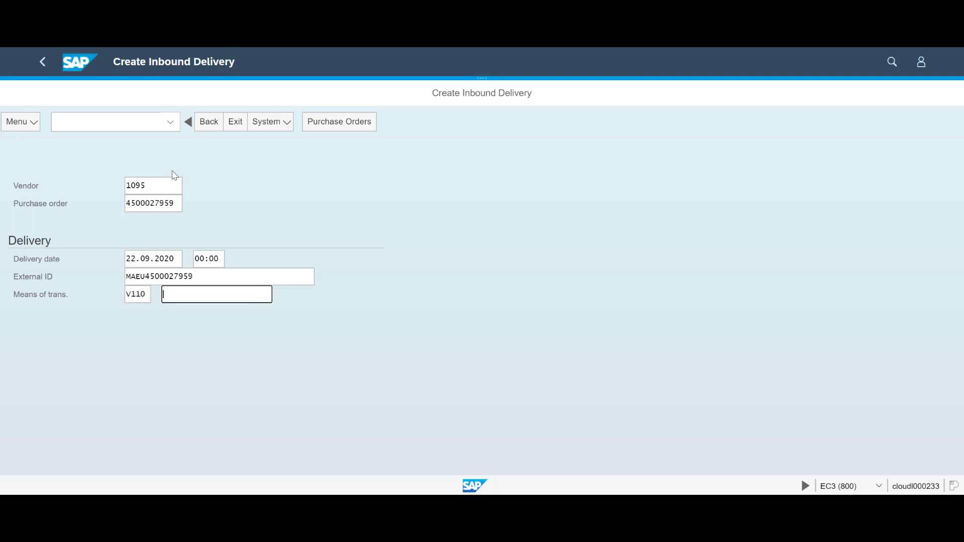
click(330, 122)
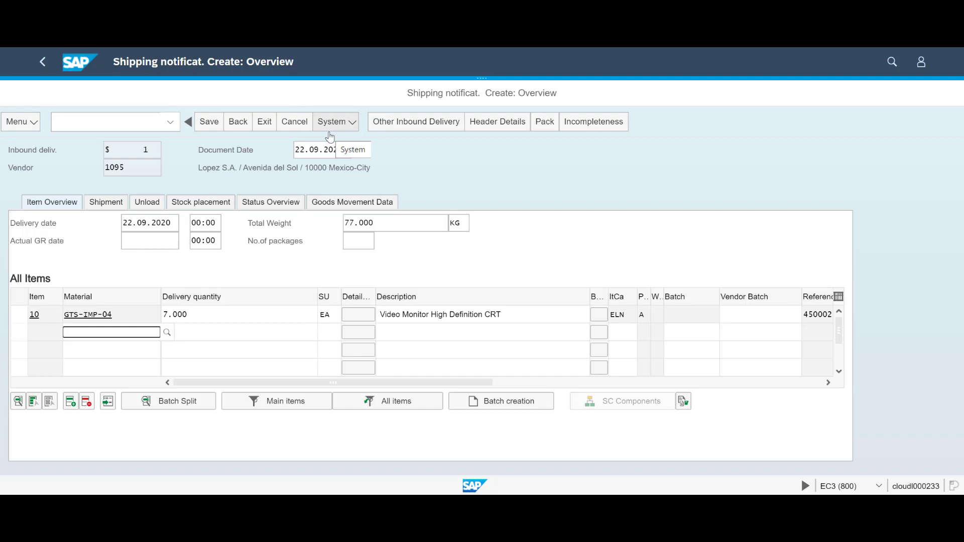
Set Transport-Arrival to MBOL 1234 with country US in the delivery header's foreign trade handling data
click(492, 128)
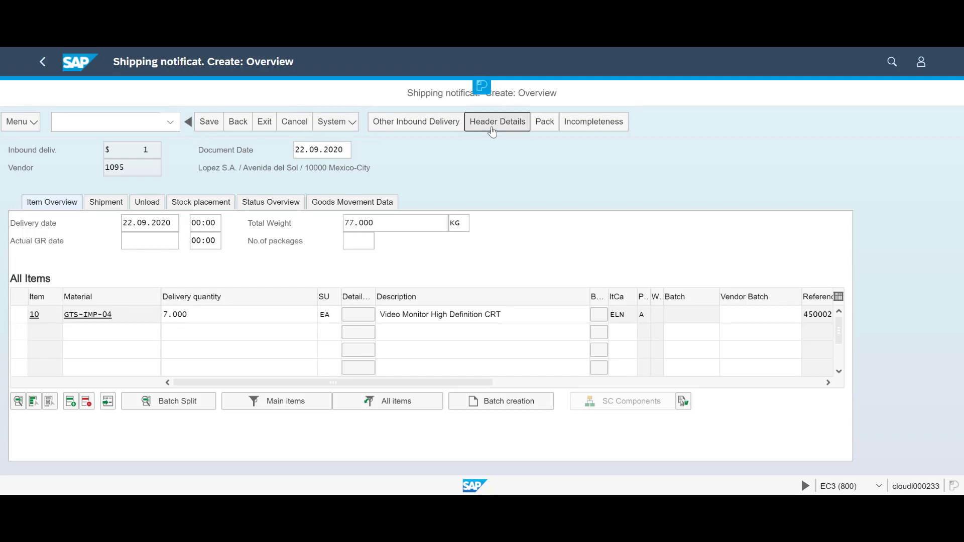
click(133, 186)
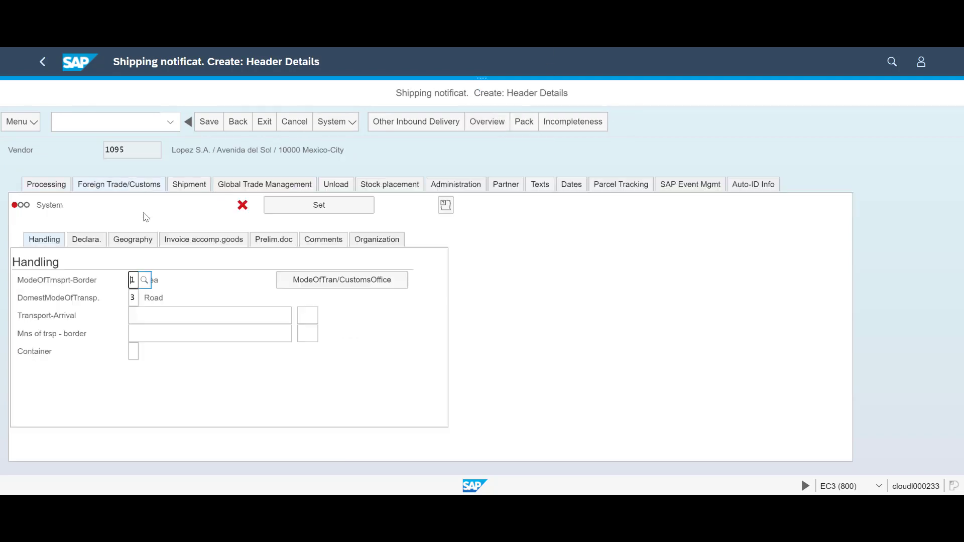
click(156, 320)
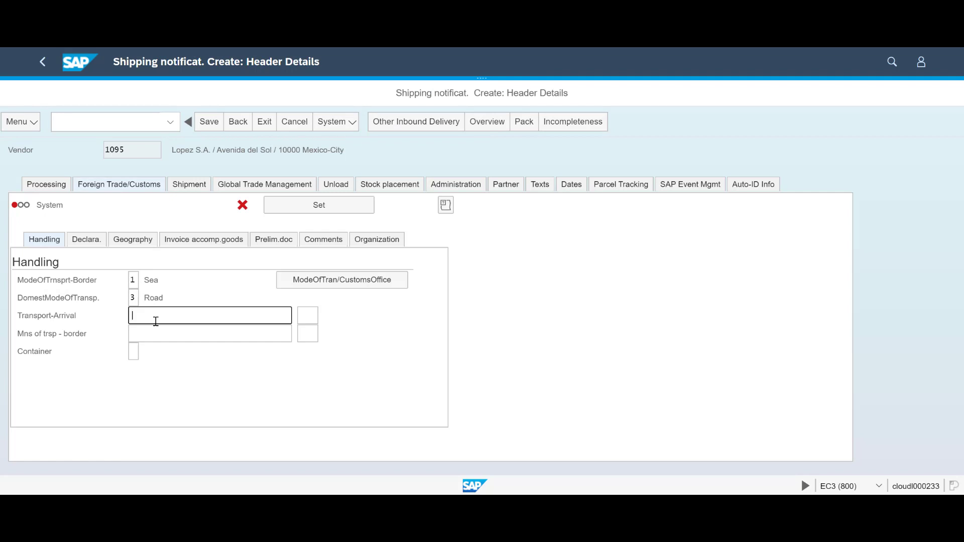
text(MBOL-1234)
key(Tab)
text(us)
Set the means of transport at the border to BOL456 with country US and the container indicator to 1
click(209, 332)
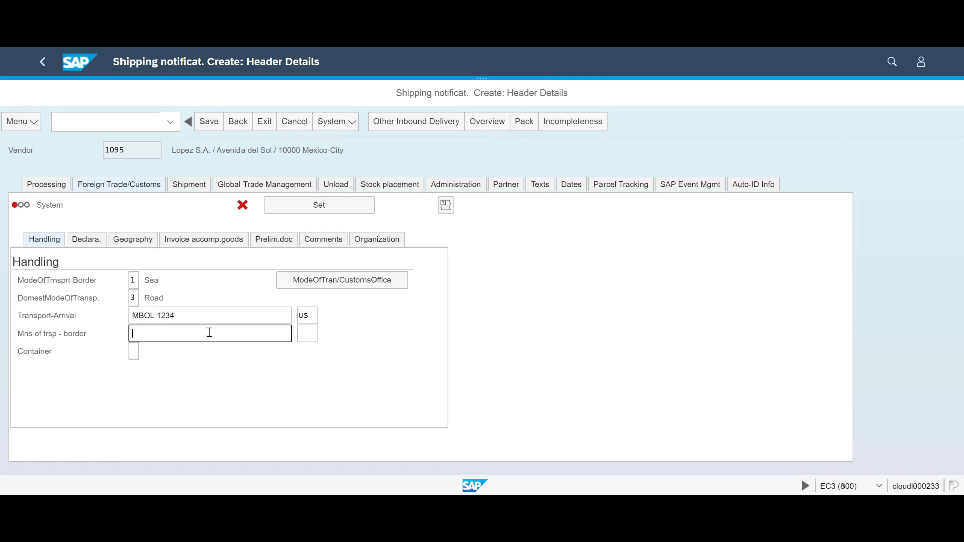
text(BOL456)
key(Tab)
click(134, 351)
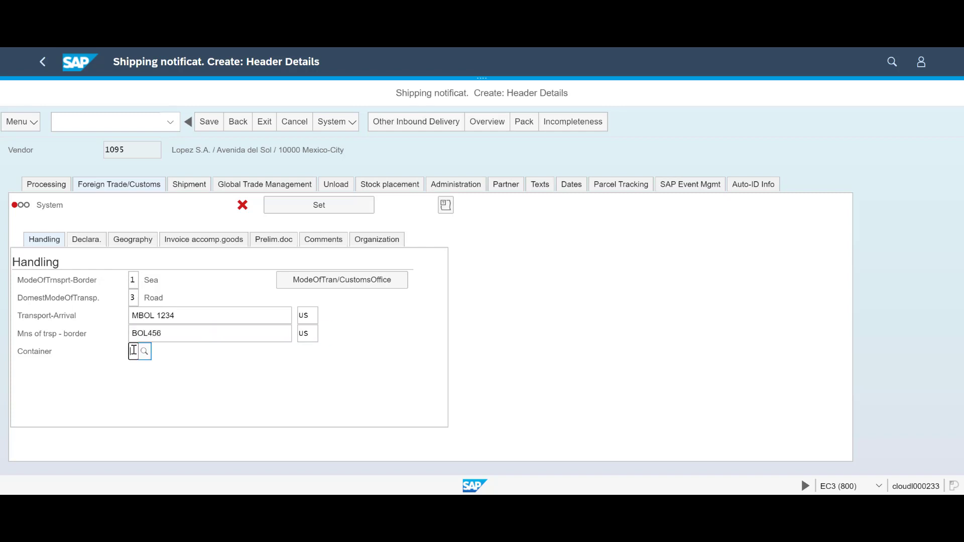
text(1)
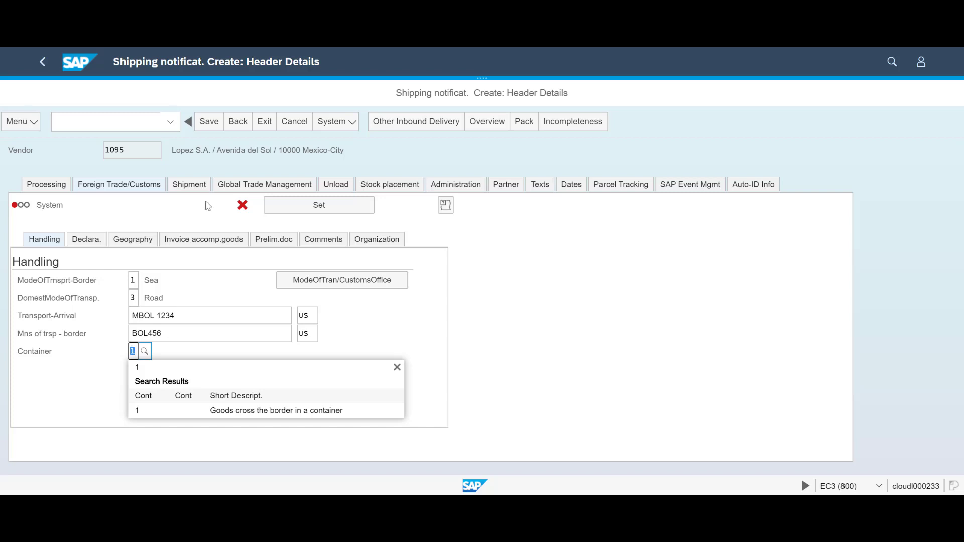
Enter MEAU plus the purchase order number as the bill of lading in the header's shipment data and save the inbound delivery
click(189, 185)
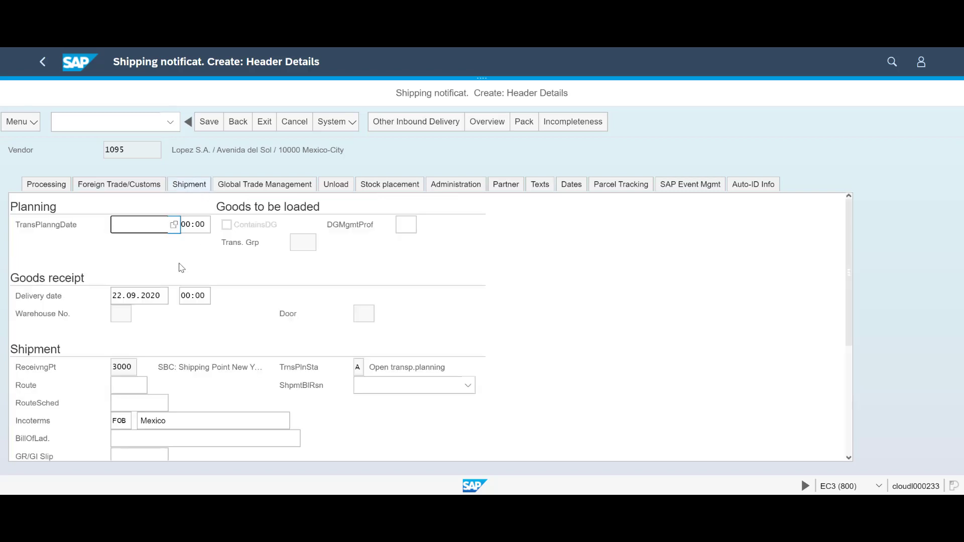
scroll(166, 364, down, 3)
click(147, 365)
click(281, 307)
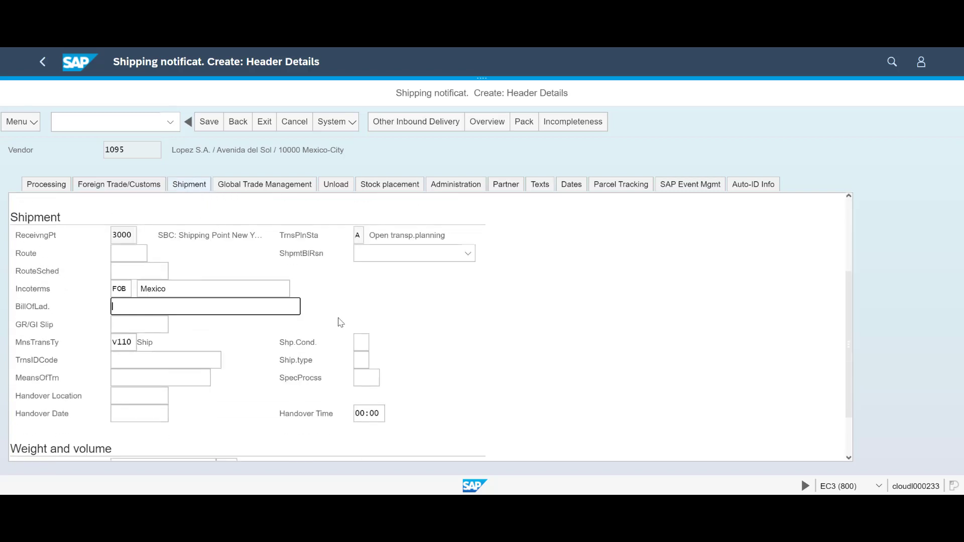
text(MEAU4500027959)
click(208, 121)
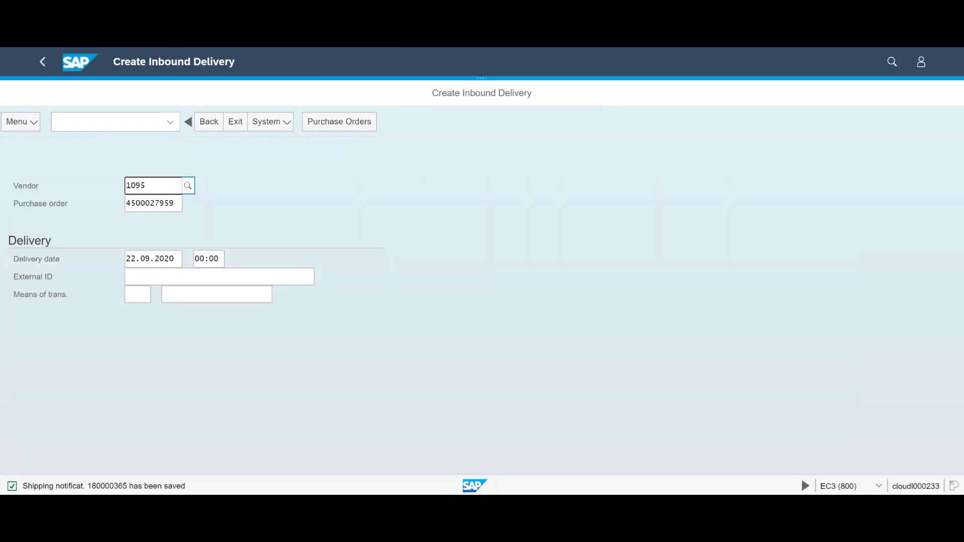
Open the details of the inbound delivery's save message and select the shipping notification number
double_click(117, 487)
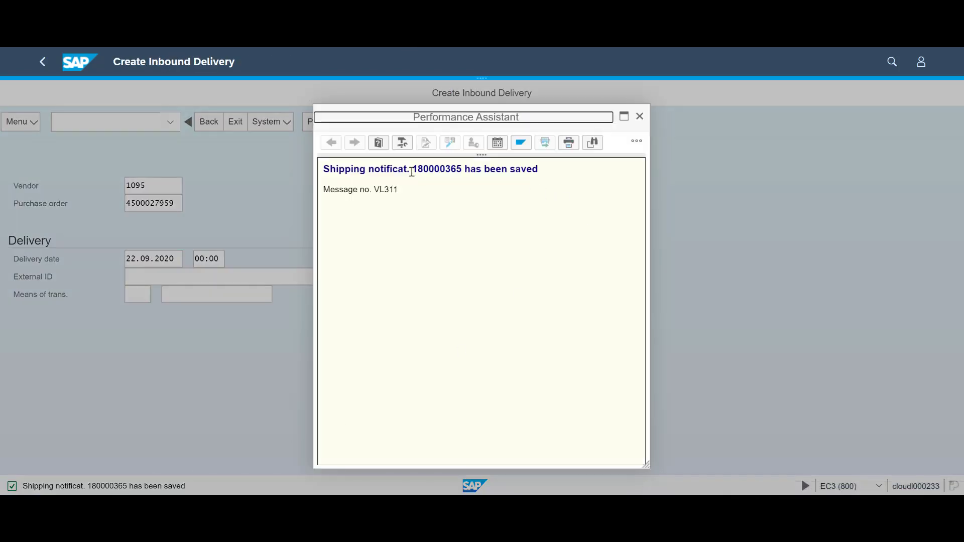
double_click(415, 171)
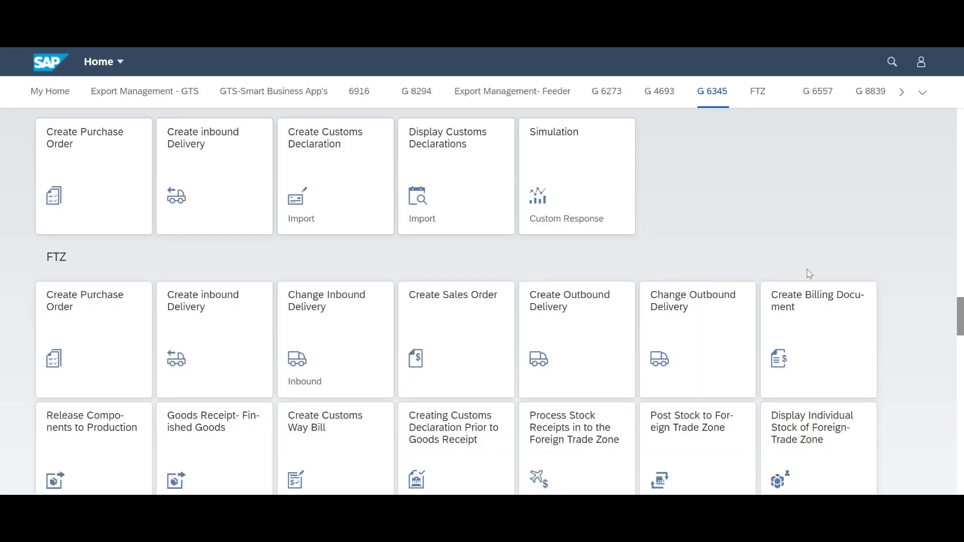
Open the import customs declaration worklist for foreign trade organization FTO_US_001, filtered by the purchase order number as the reference document
click(327, 162)
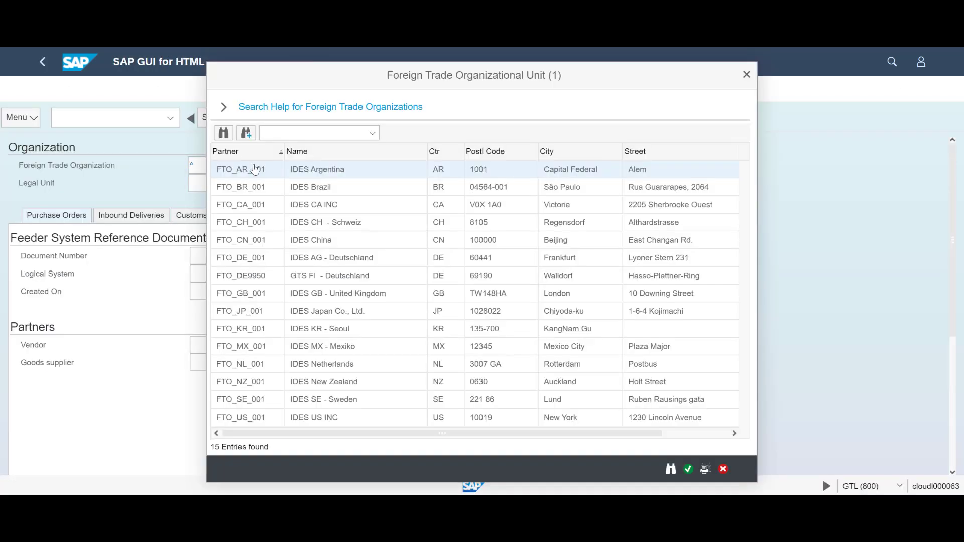
click(261, 418)
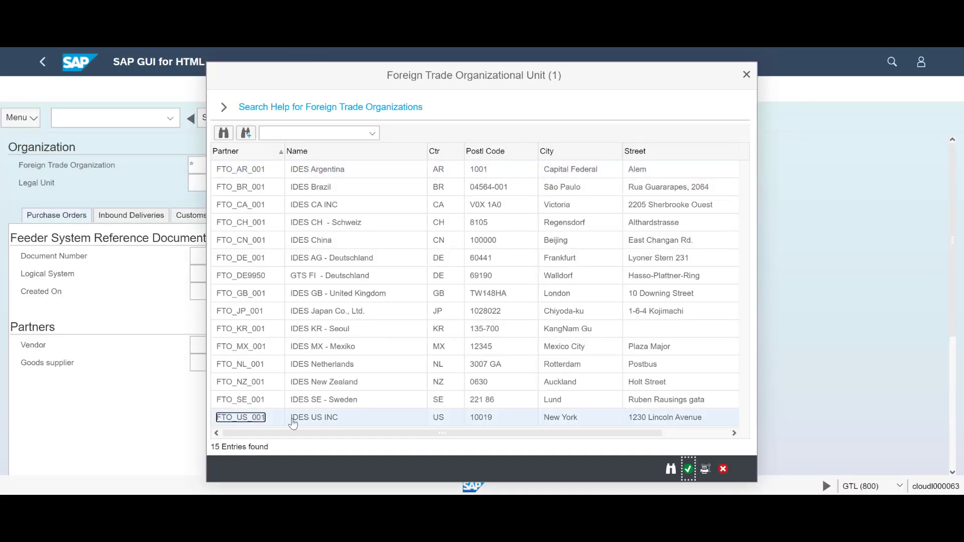
click(688, 469)
click(235, 257)
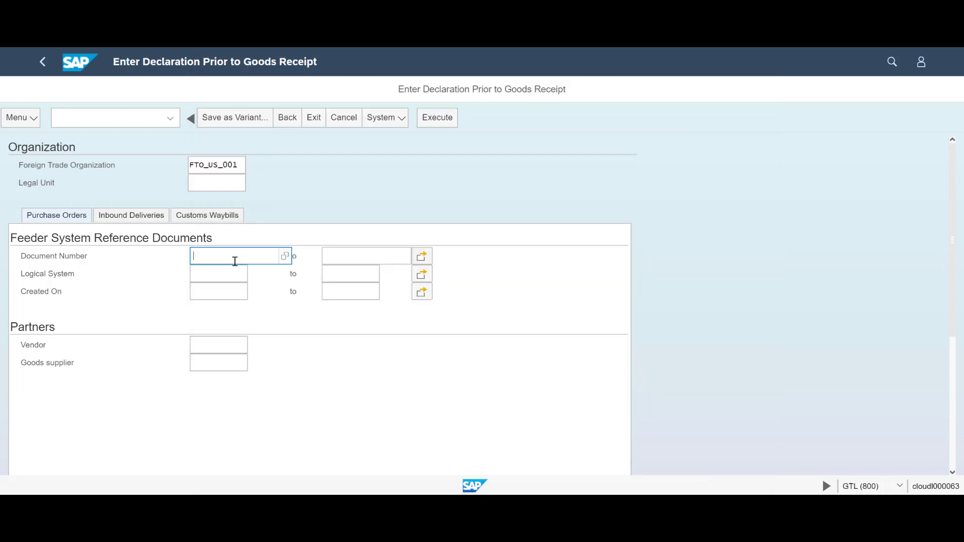
key(ctrl+v)
click(431, 117)
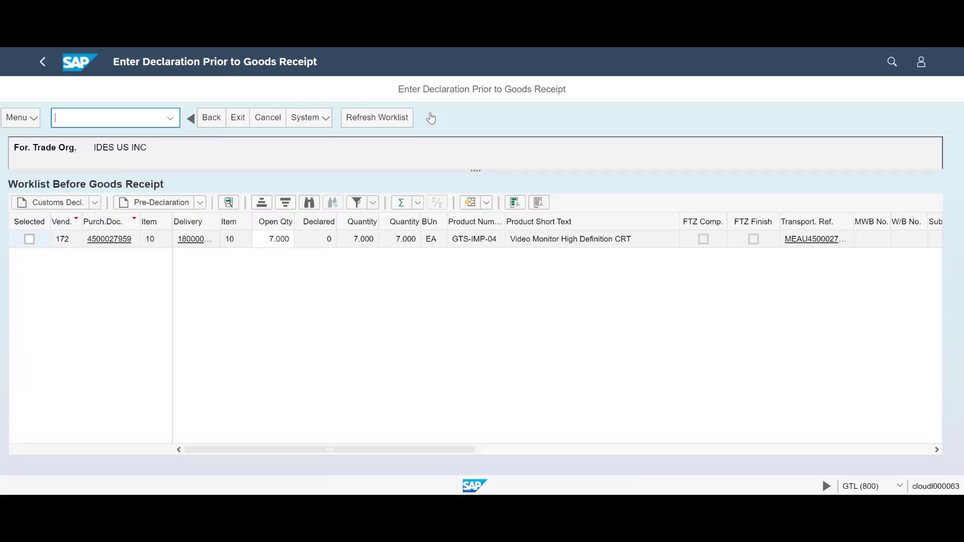
Create an Entry for Consumption - 1 step import declaration for the listed purchase order item and open it for editing
click(29, 239)
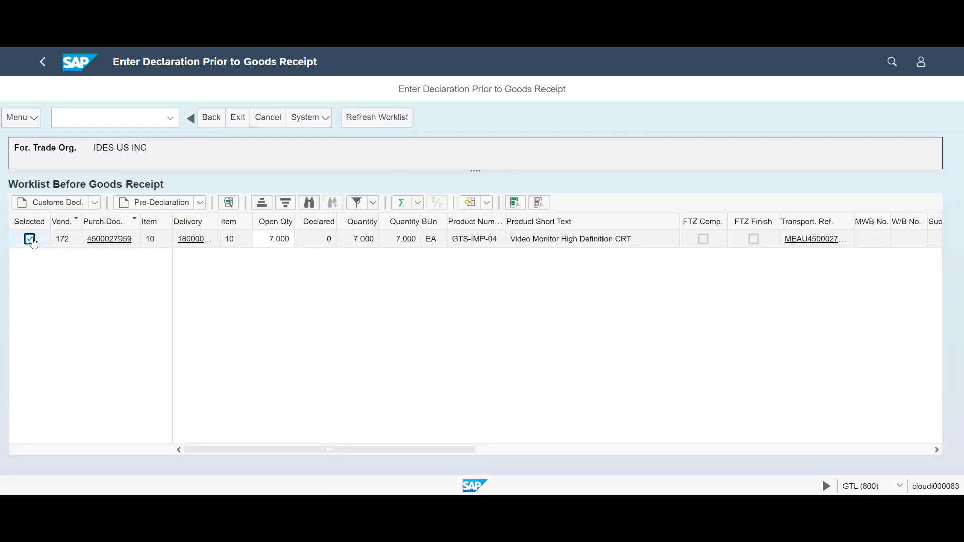
click(201, 203)
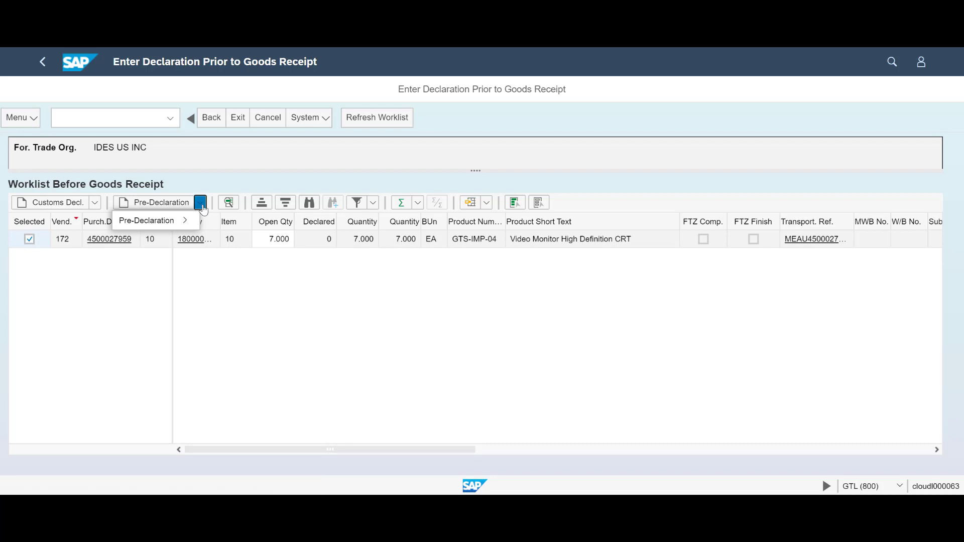
click(96, 206)
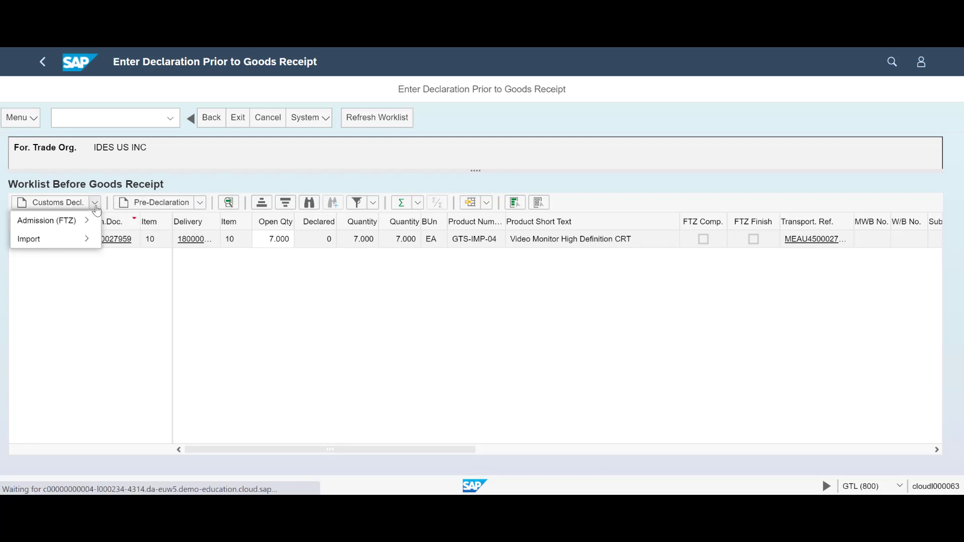
mouse_move(89, 246)
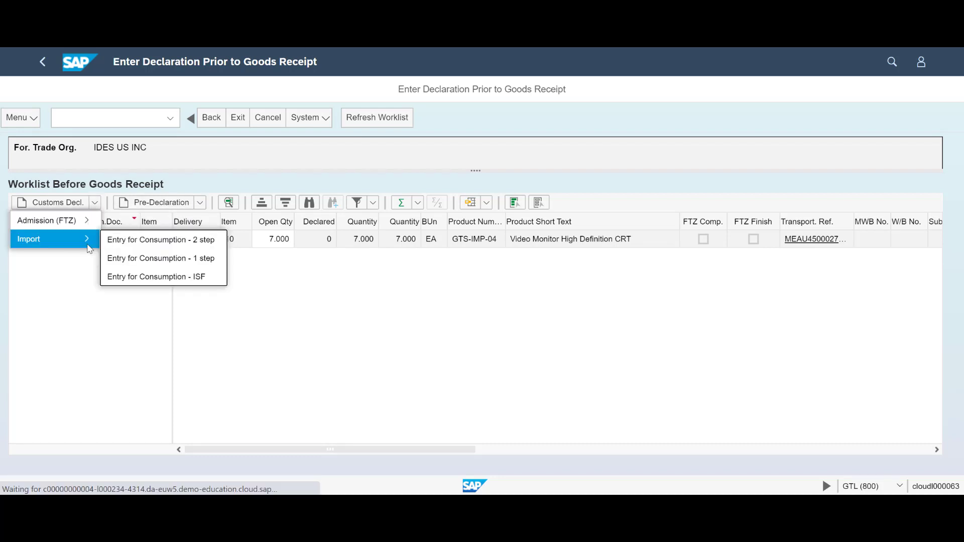
click(136, 258)
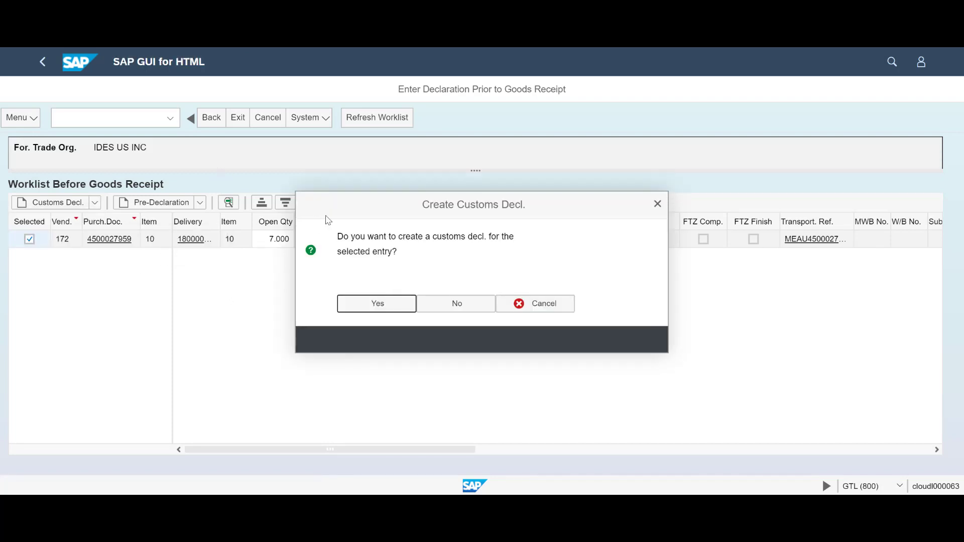
click(342, 300)
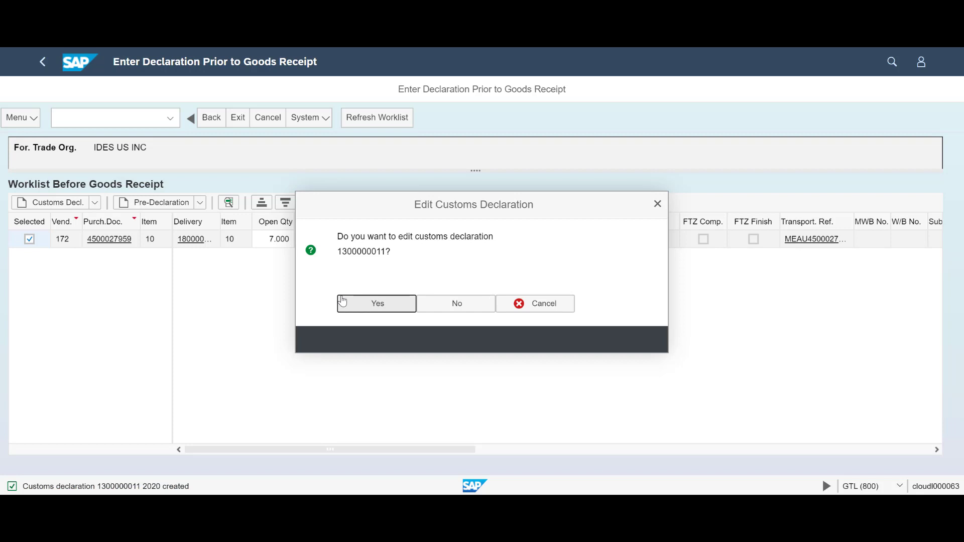
click(384, 308)
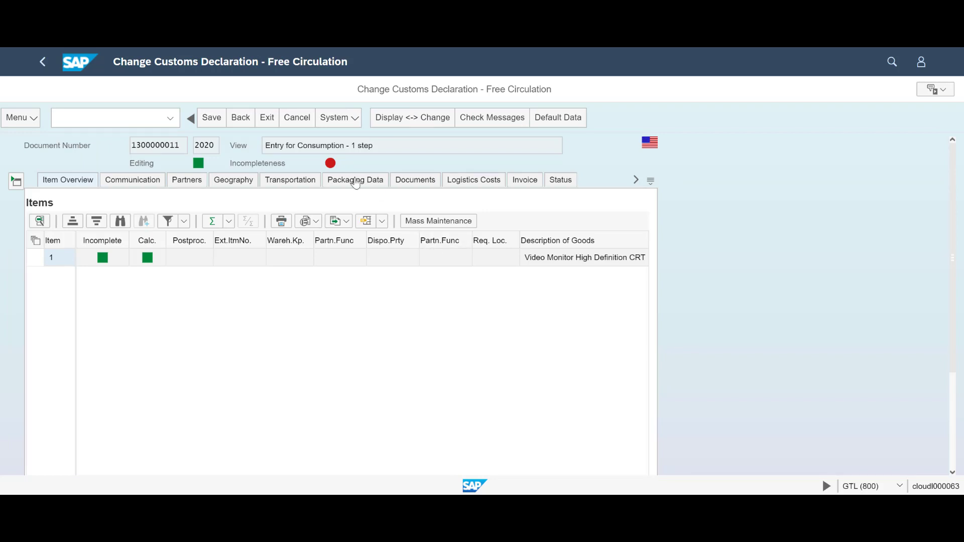
Review the declaration header's geography, partners, transportation, documents and reference data
click(243, 185)
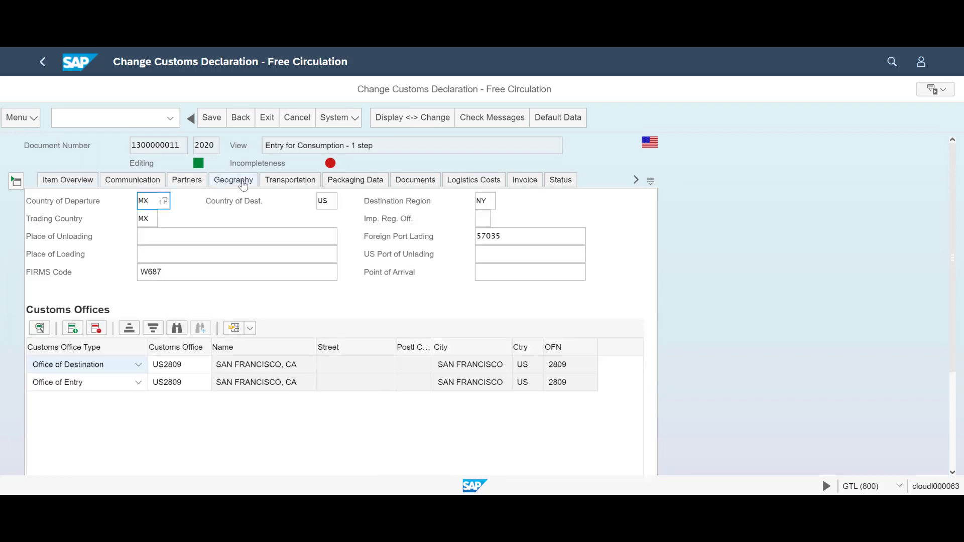
click(189, 184)
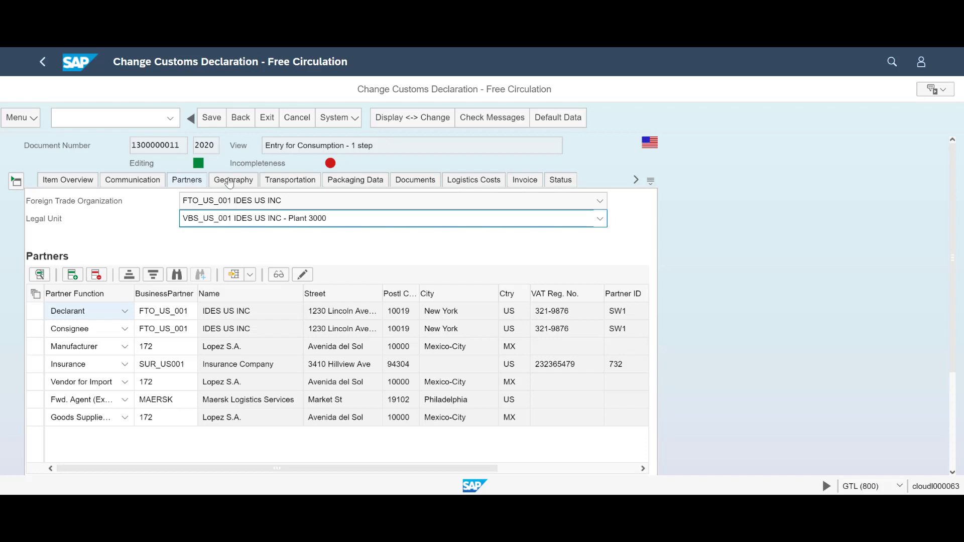
click(291, 181)
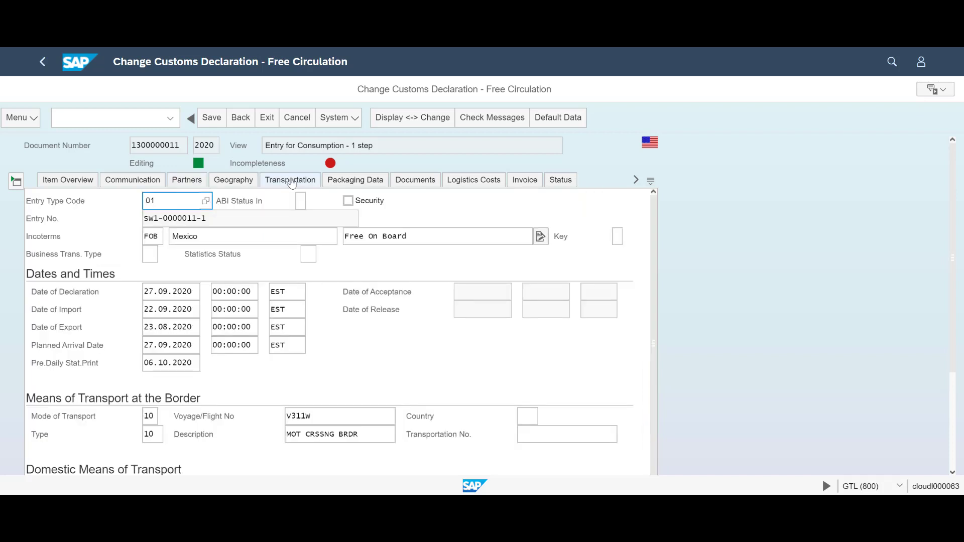
click(413, 184)
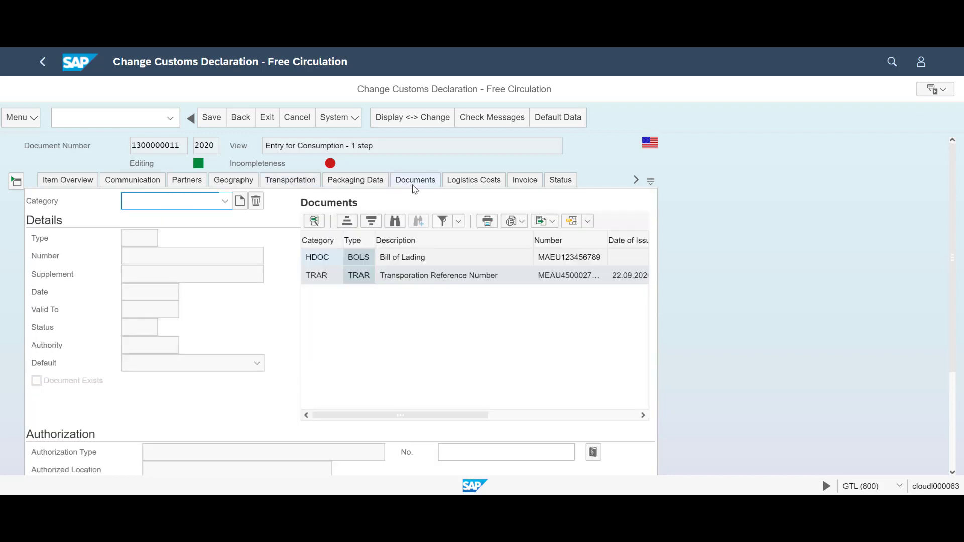
click(634, 181)
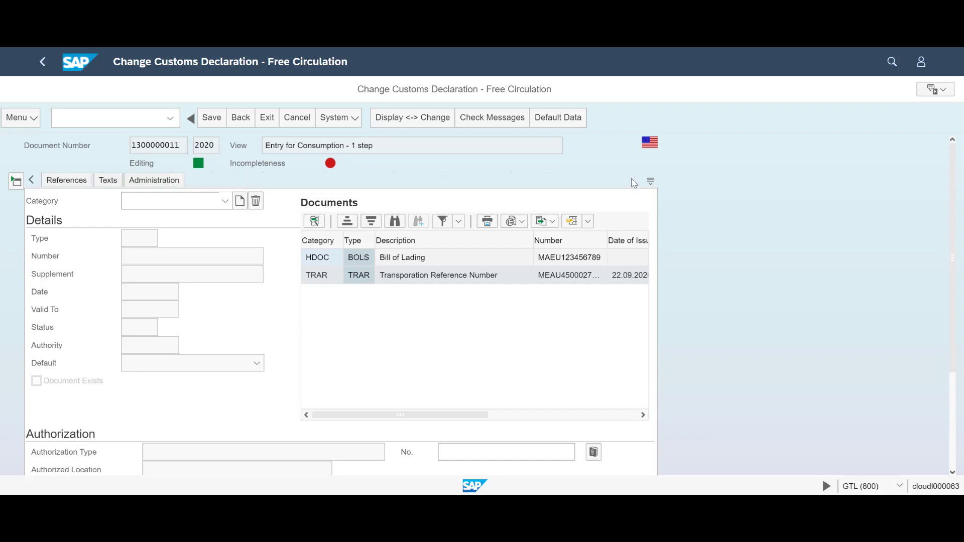
click(70, 181)
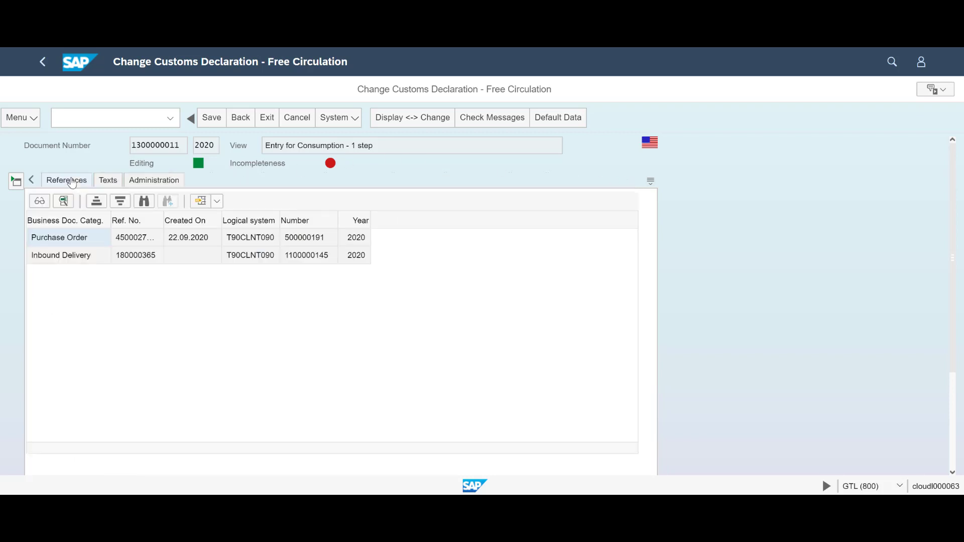
Collapse the header details and review the general data of the Video Monitor High Definition CRT item
click(16, 182)
click(19, 221)
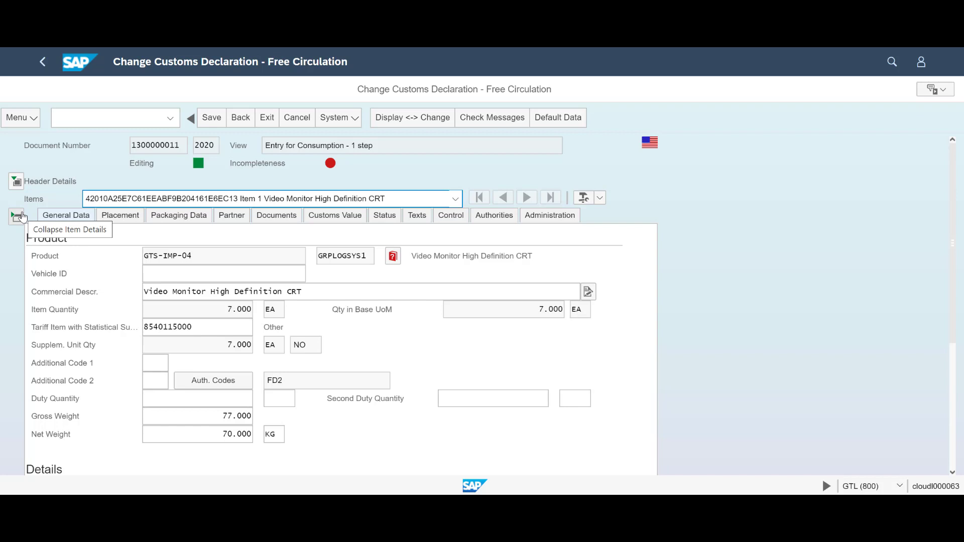
scroll(299, 323, down, 5)
scroll(299, 322, up, 5)
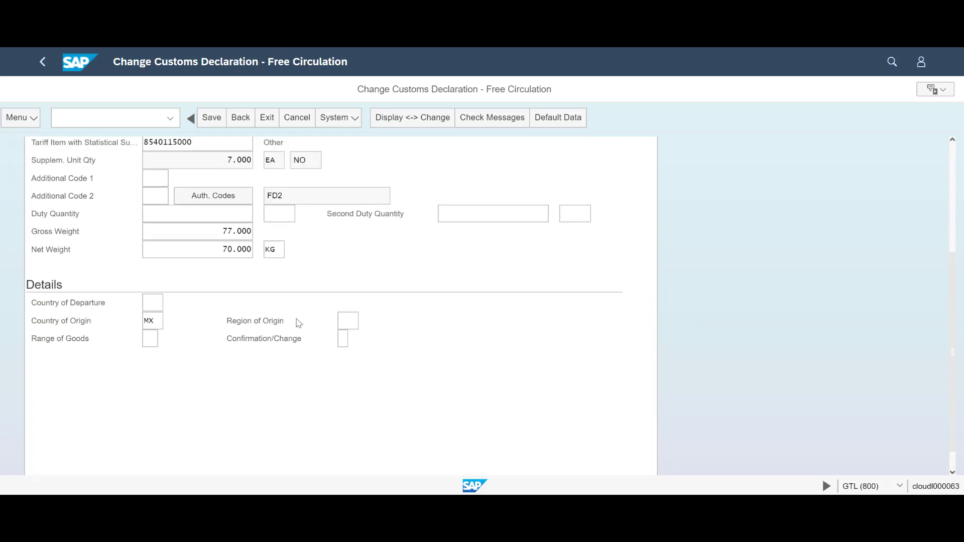
click(299, 273)
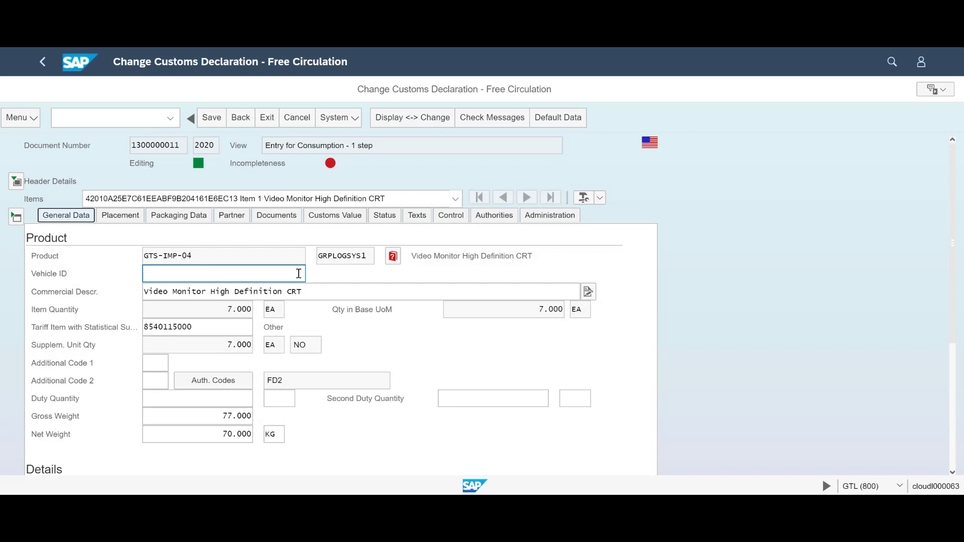
Review the item's customs value calculation and the duty rate details behind Column 1 - "General" - NTR
click(341, 218)
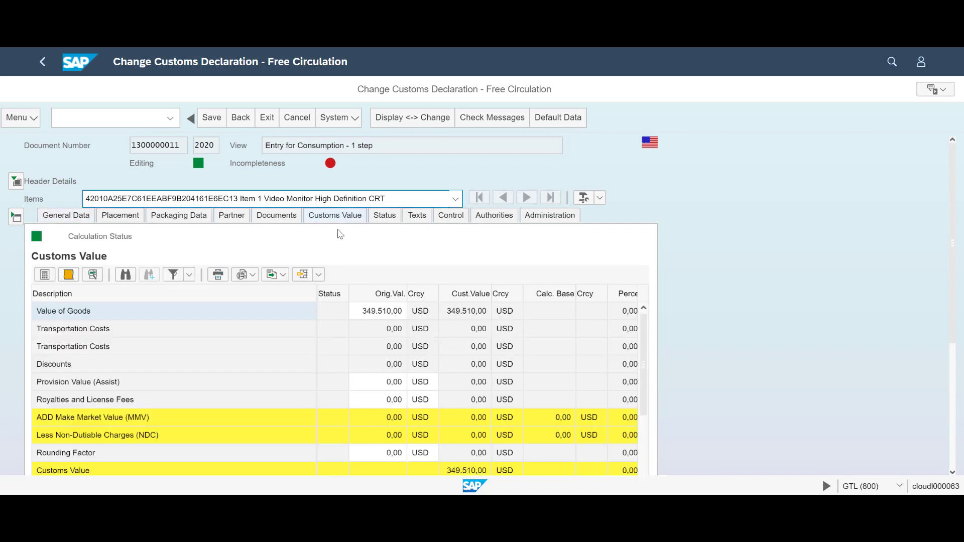
scroll(397, 297, down, 2)
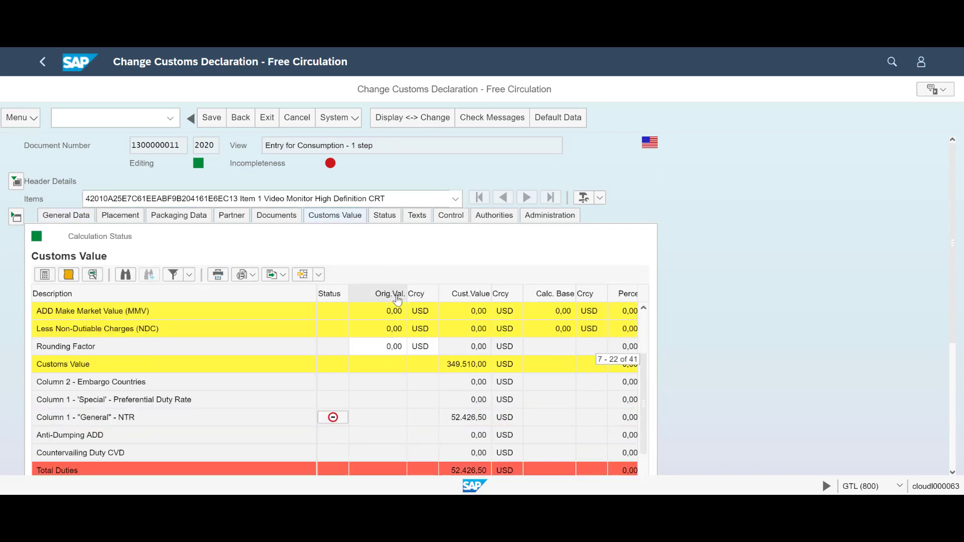
scroll(398, 299, down, 1)
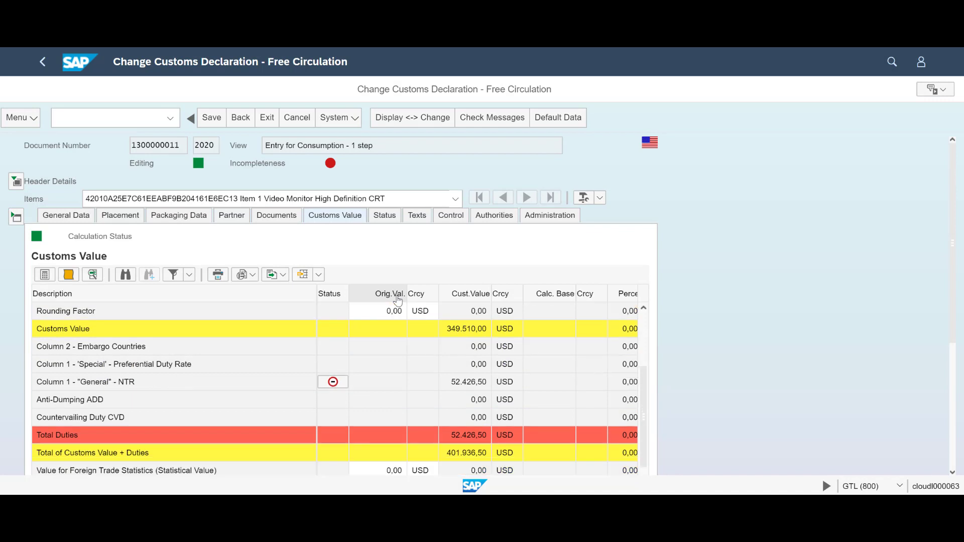
scroll(398, 299, down, 1)
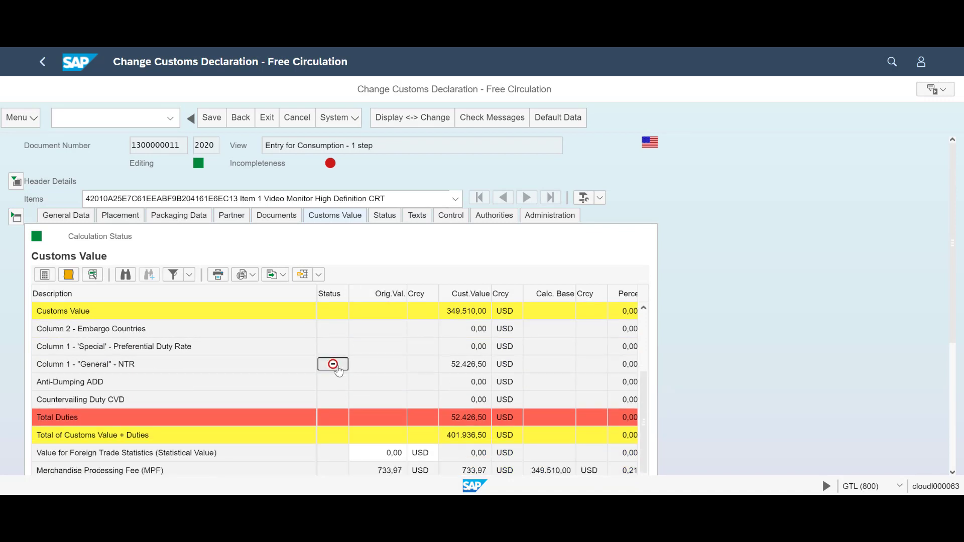
click(336, 365)
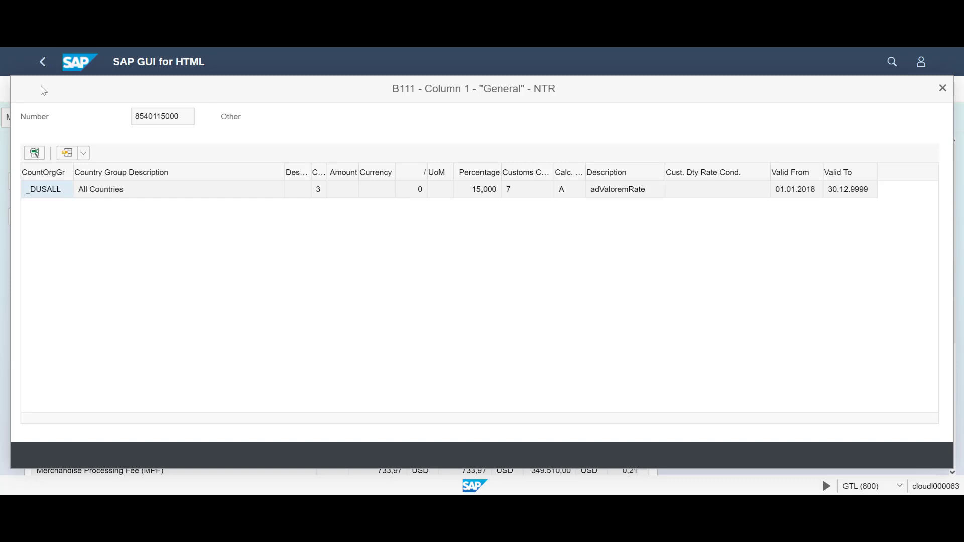
click(923, 87)
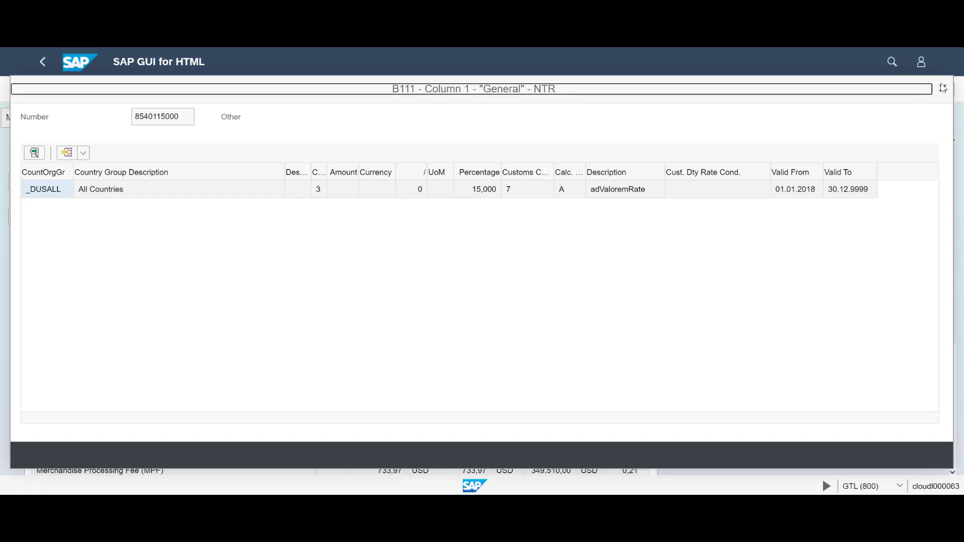
click(942, 89)
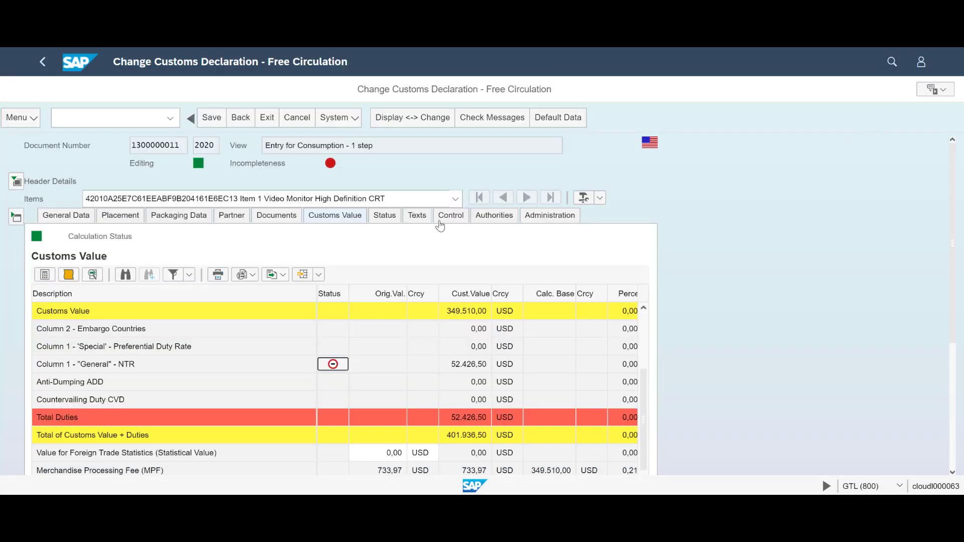
Look through the remaining fees and excise taxes in the item's customs value list down to Total Tax
scroll(645, 418, down, 4)
scroll(646, 433, down, 4)
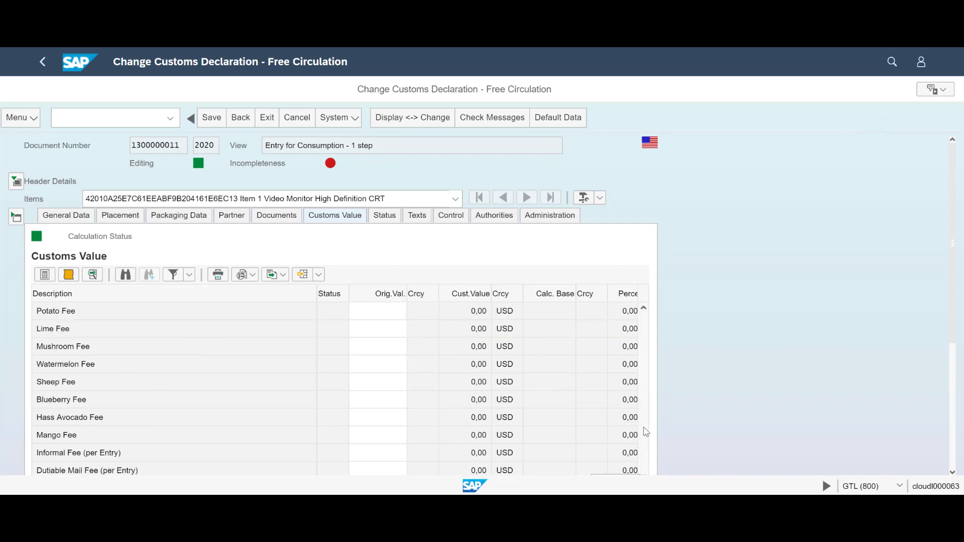
scroll(646, 433, down, 5)
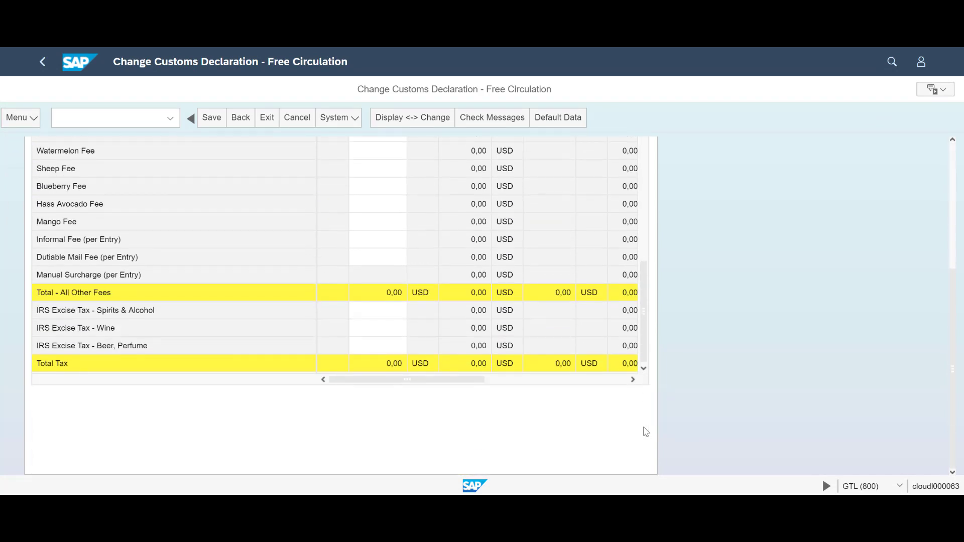
scroll(646, 432, up, 5)
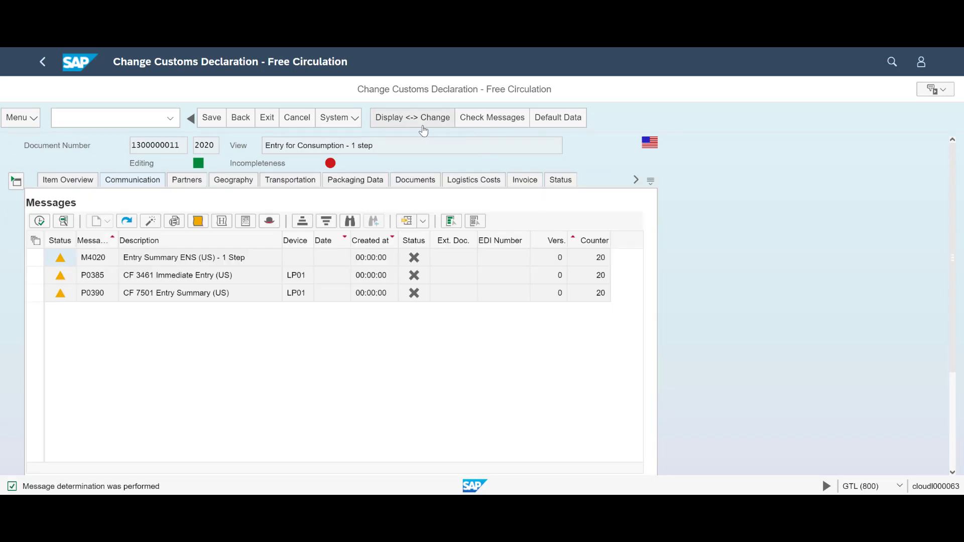
Switch the declaration to change mode, check its messages for completeness, and examine the Entry Summary ENS (US) - 1 Step result
click(487, 123)
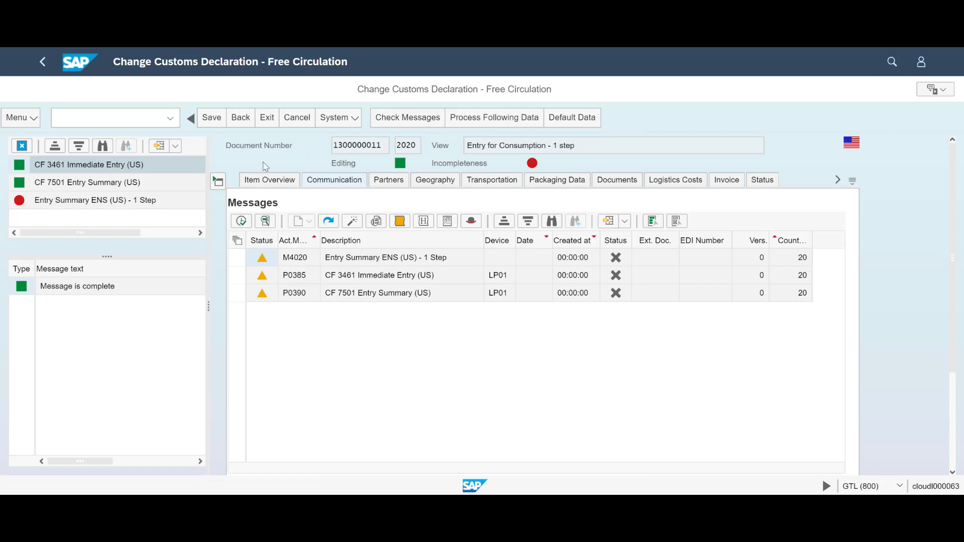
click(219, 186)
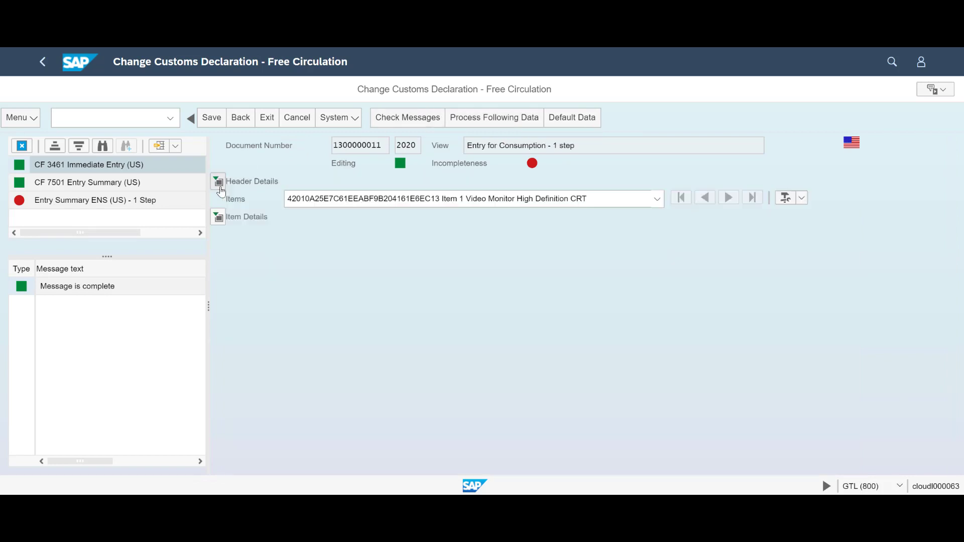
click(219, 216)
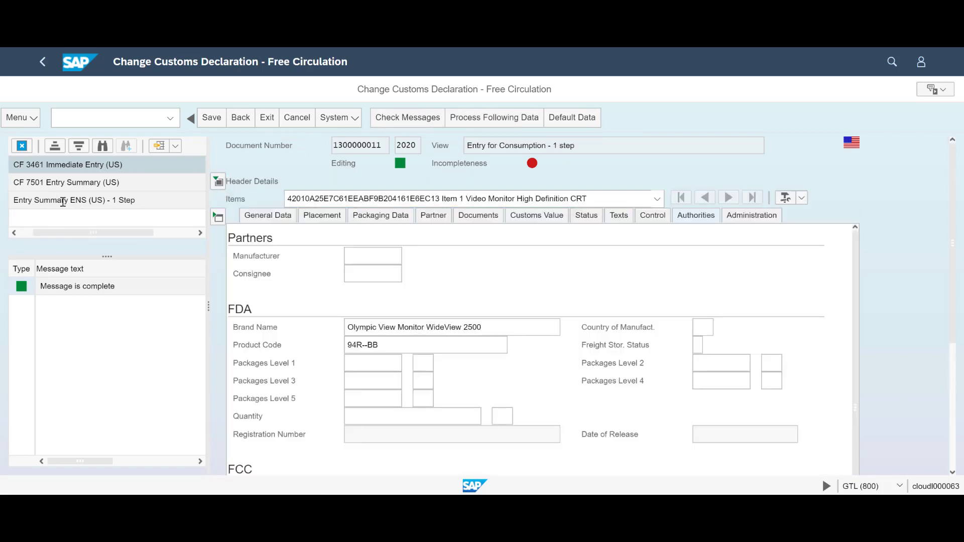
double_click(29, 206)
click(31, 202)
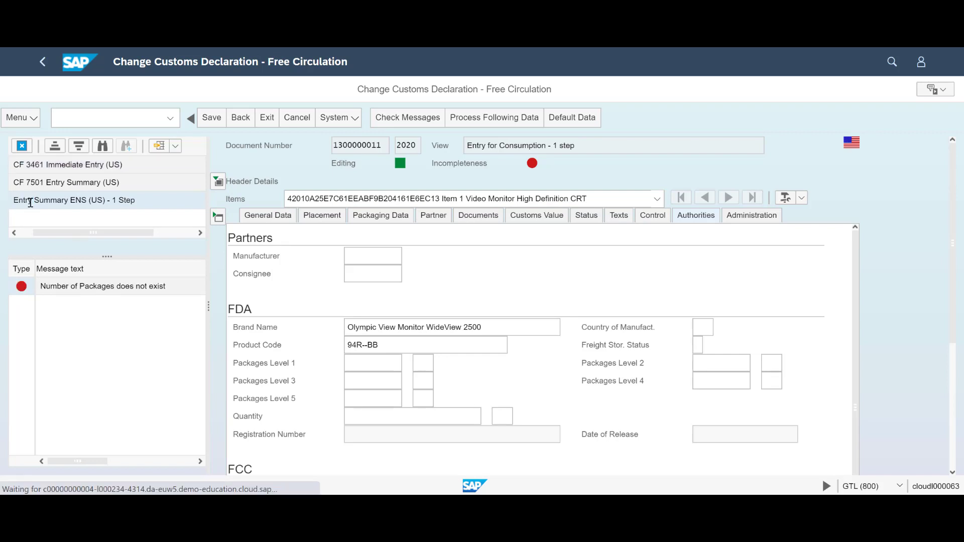
Add 100 packages of type CT with package number CT100 to the item's packaging data and recheck the messages
click(358, 220)
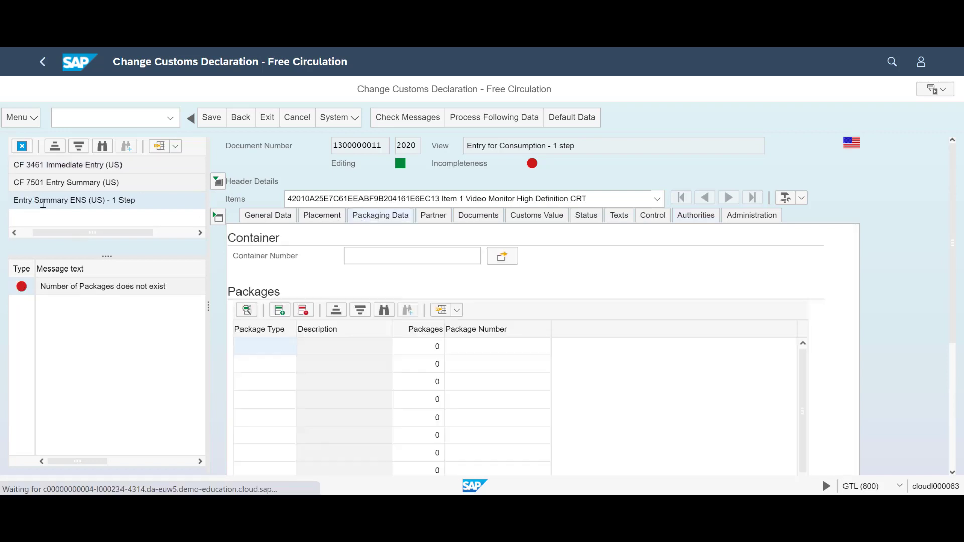
click(269, 340)
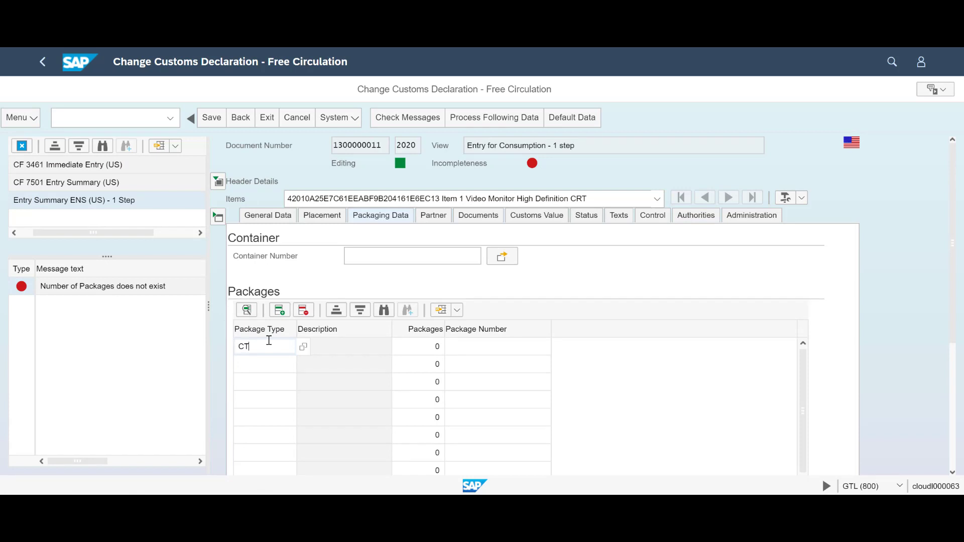
key(Tab)
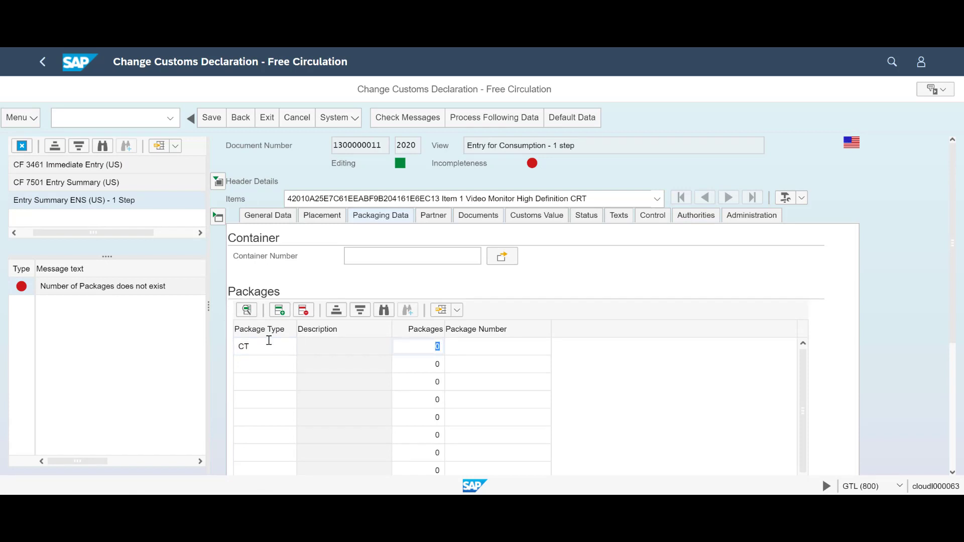
text(100)
key(Tab)
text(C)
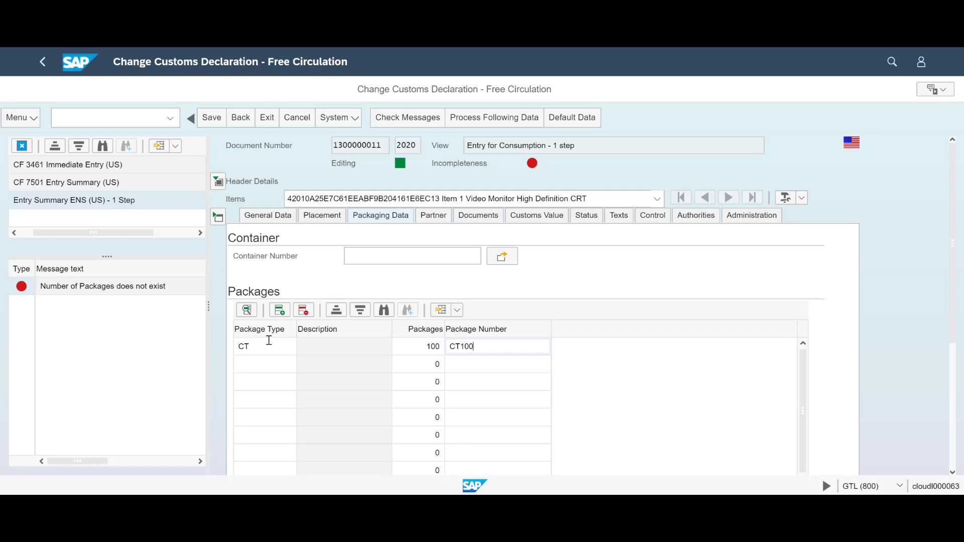
text(T100)
key(Return)
click(408, 117)
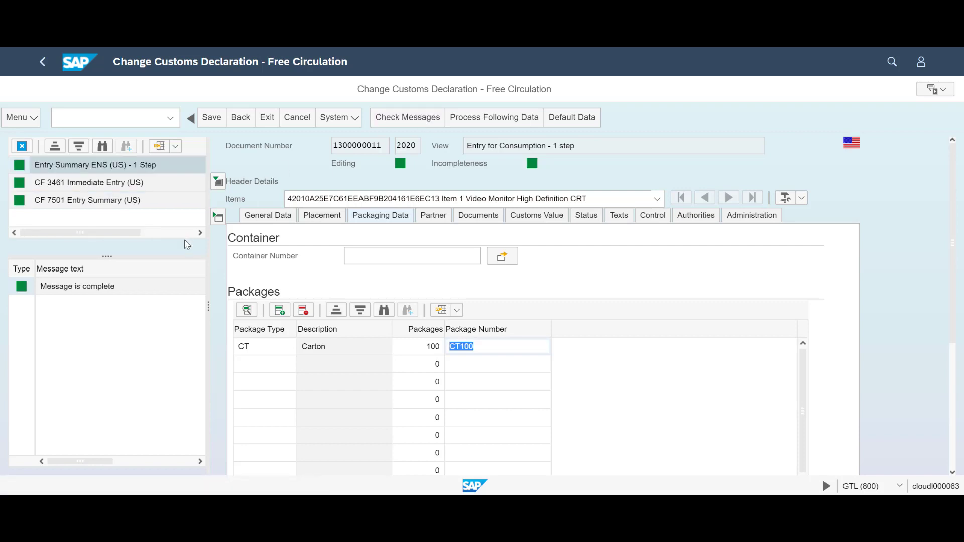
Send the Entry Summary ENS (US) - 1 Step message from the declaration header's communication data and acknowledge the notice
click(220, 184)
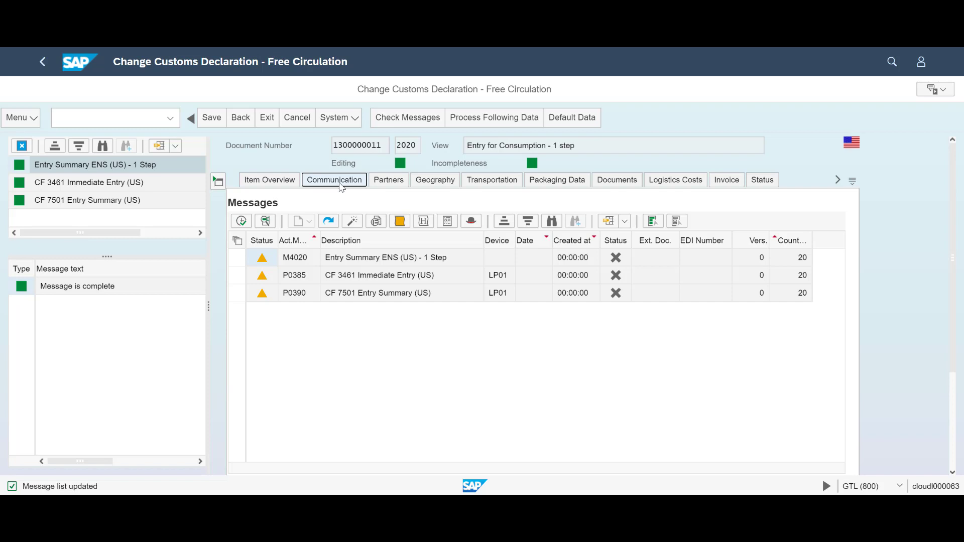
click(240, 260)
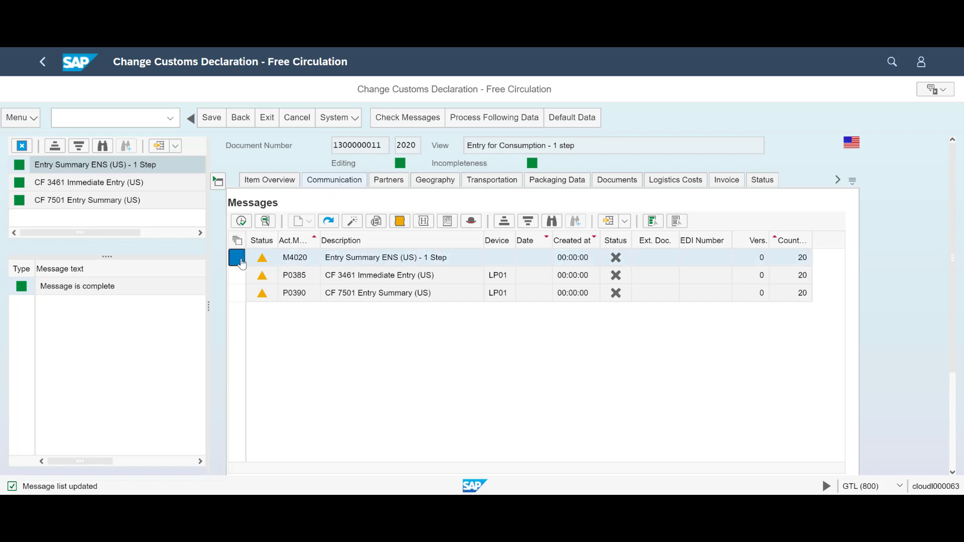
click(241, 222)
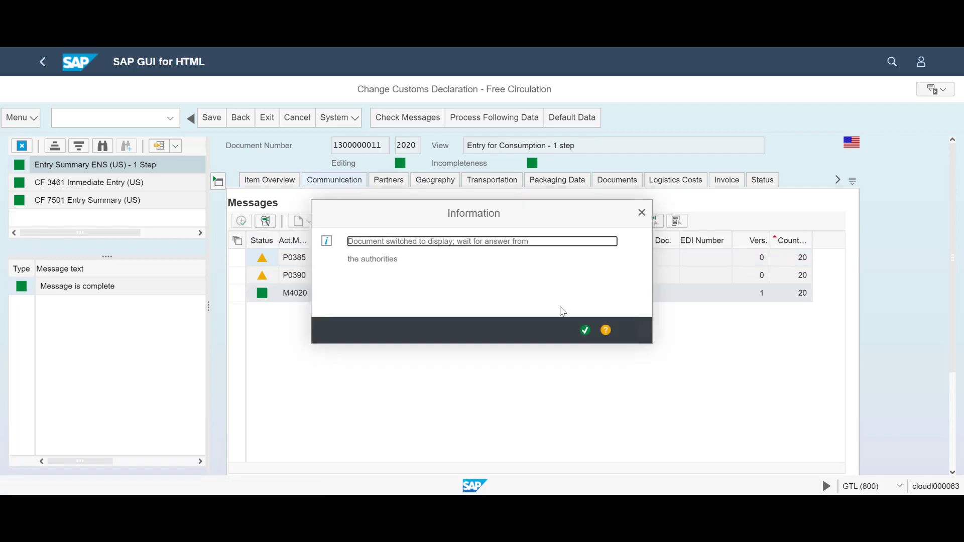
click(585, 336)
click(585, 330)
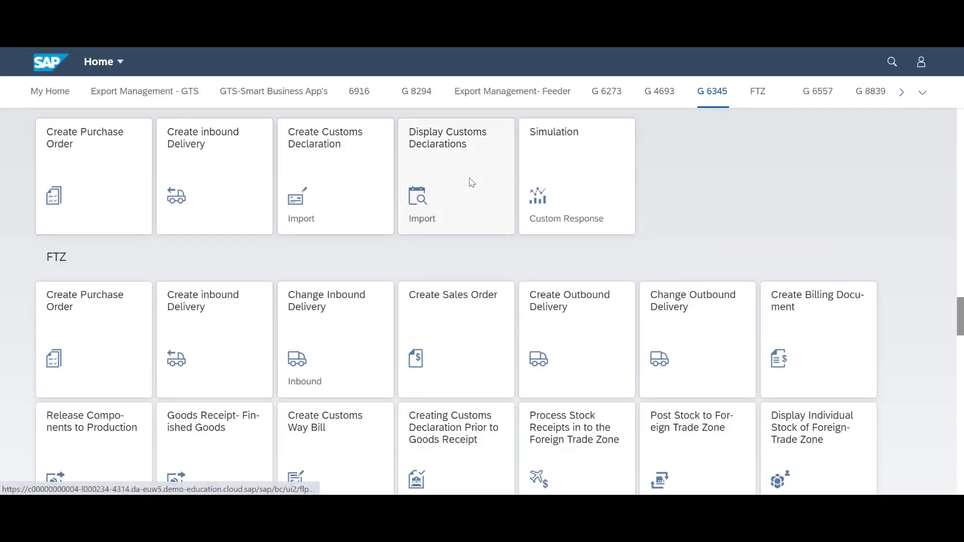
Find the import declaration by foreign trade organization FTO_US_001 and its document number, expand its item line, and open the declaration
click(471, 189)
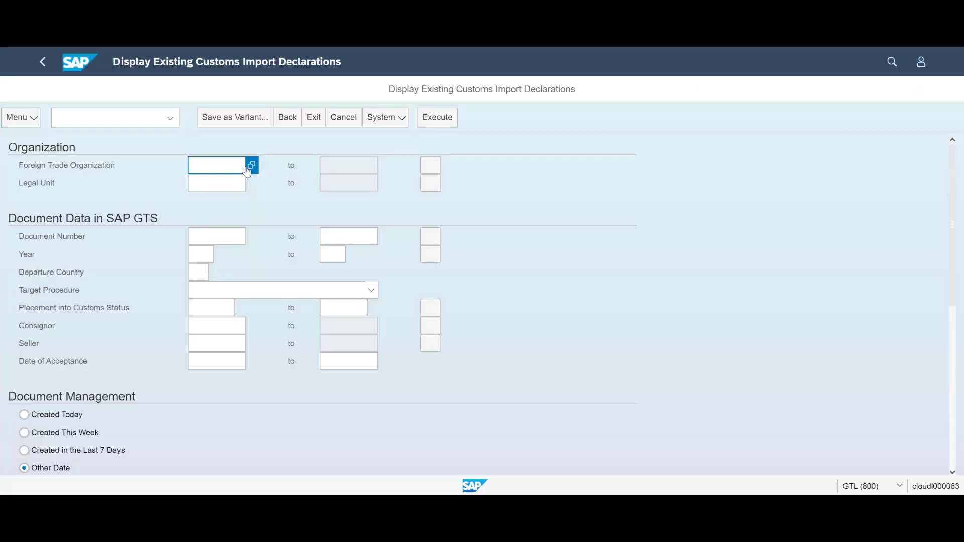
text(FTO_US_001)
text(1300000011)
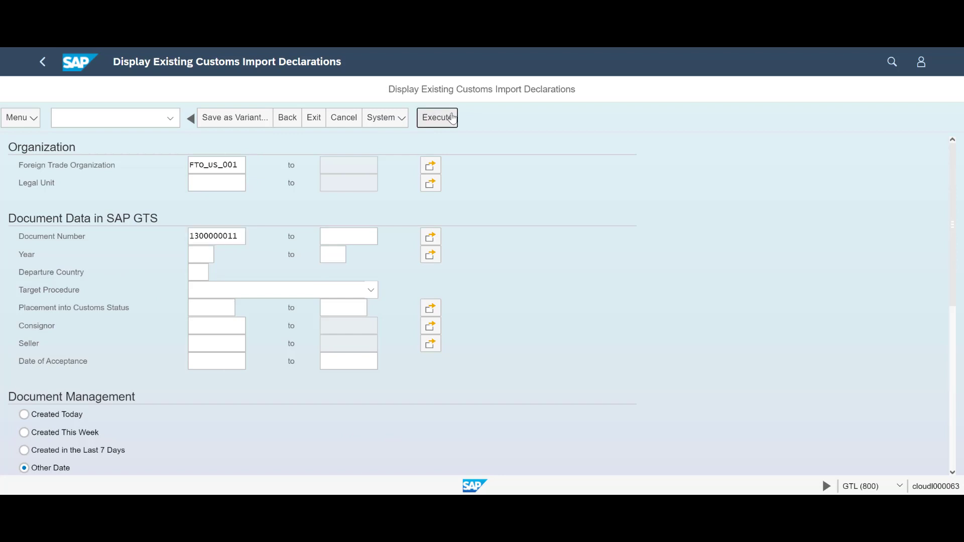
click(451, 117)
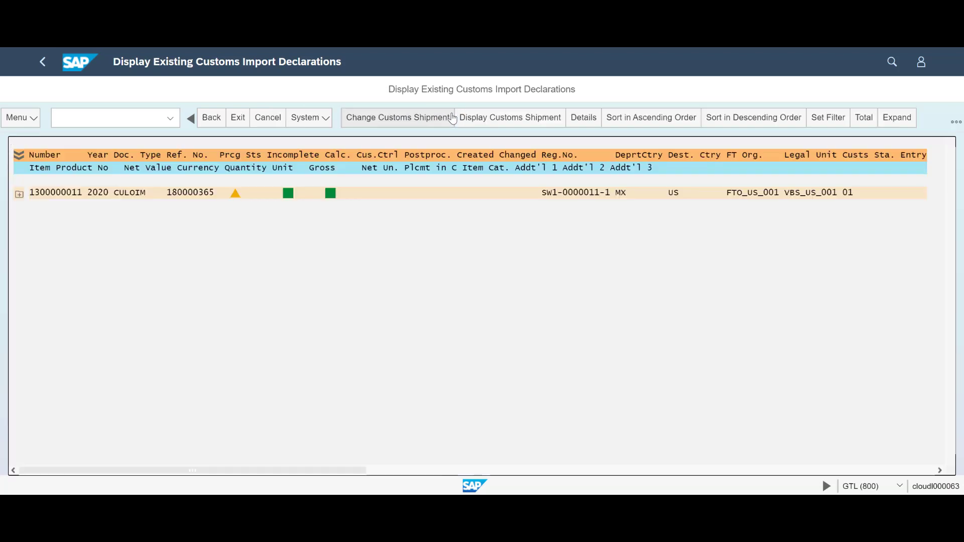
click(18, 193)
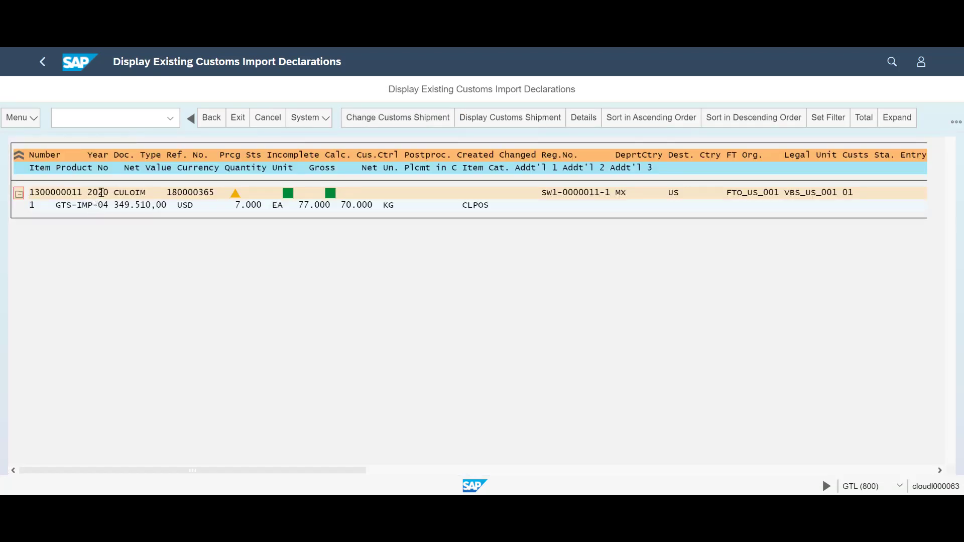
double_click(99, 193)
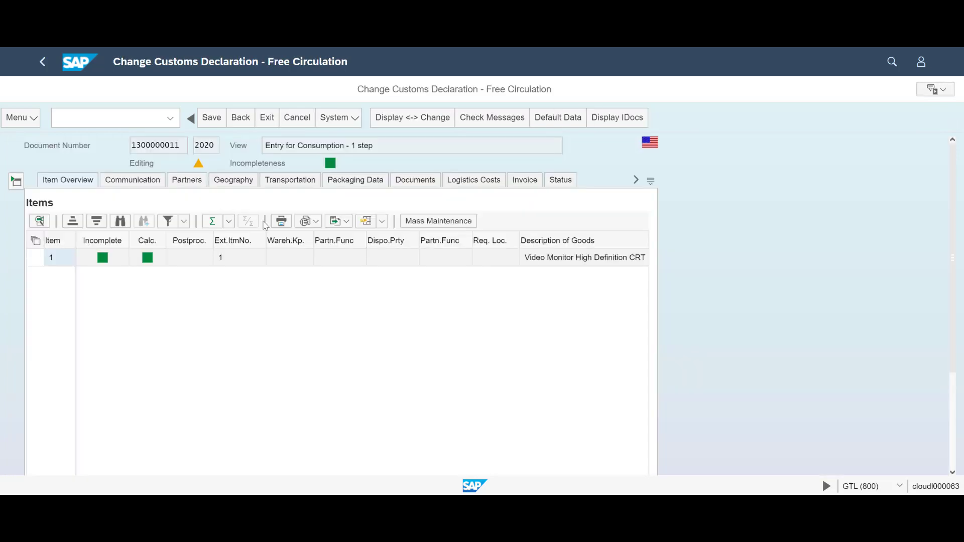
Review the declaration header's customs response messages and its disposition status history
click(146, 183)
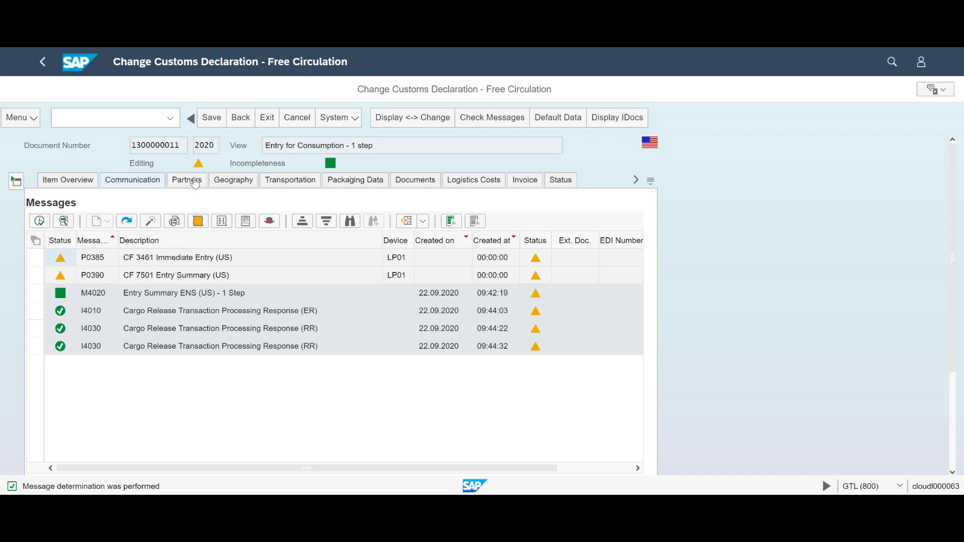
click(565, 182)
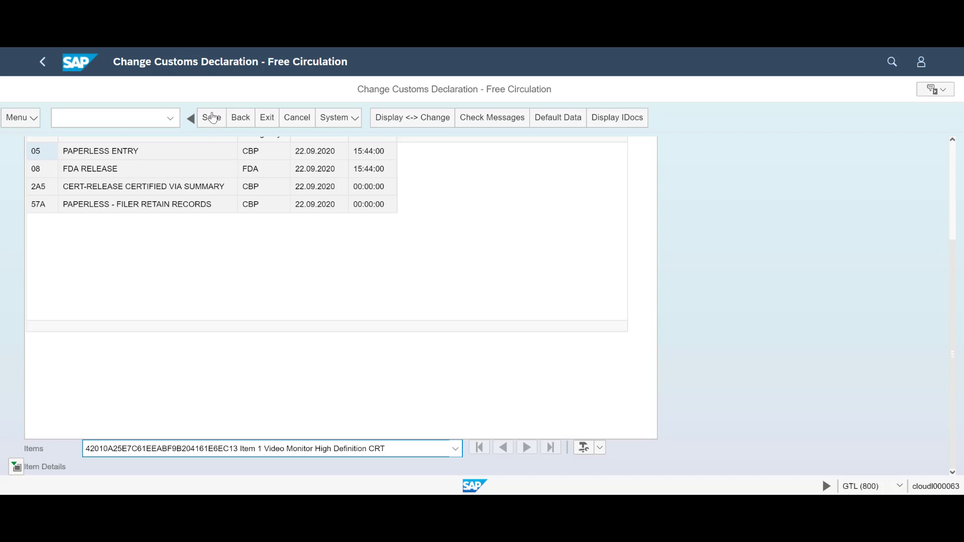
scroll(265, 199, up, 5)
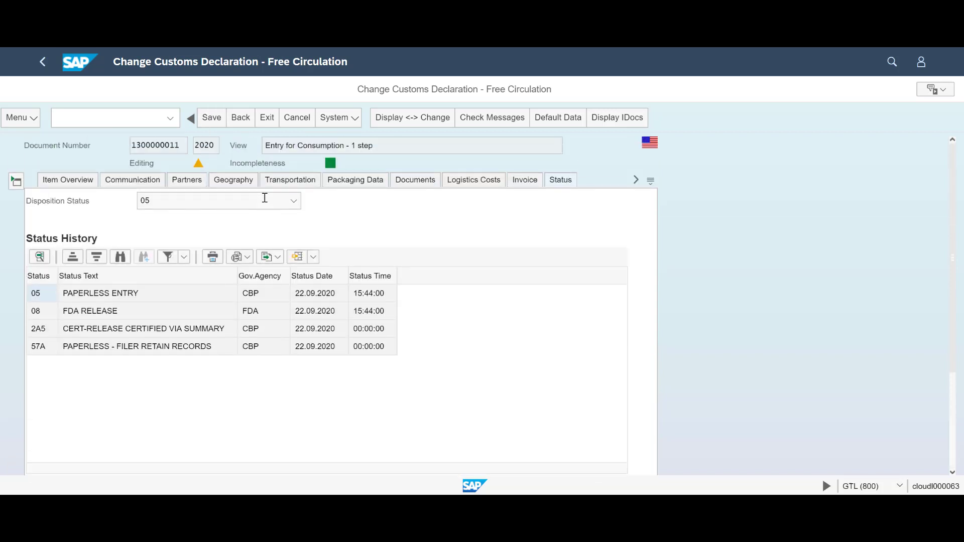
Examine the status history of the Video Monitor High Definition CRT item and return to the header's communication messages
click(16, 181)
click(16, 217)
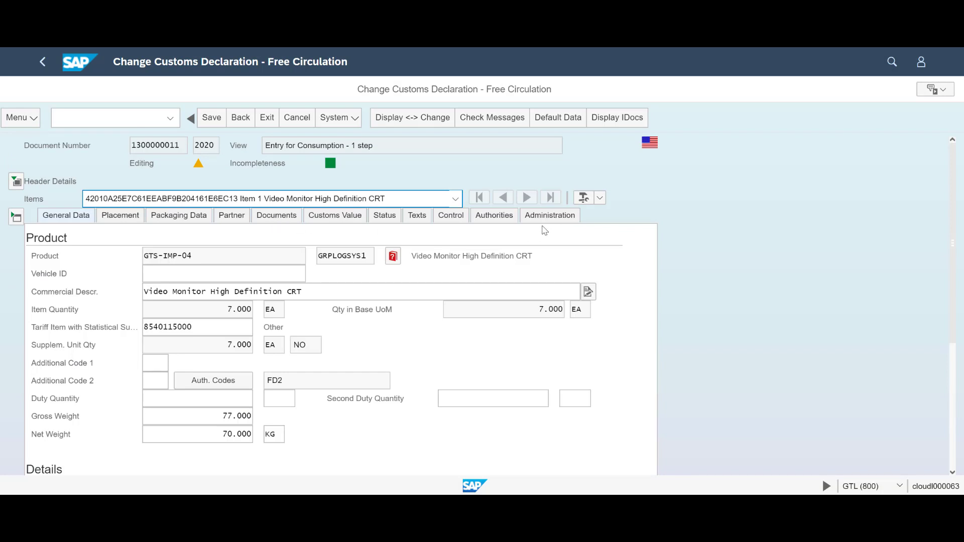
click(380, 220)
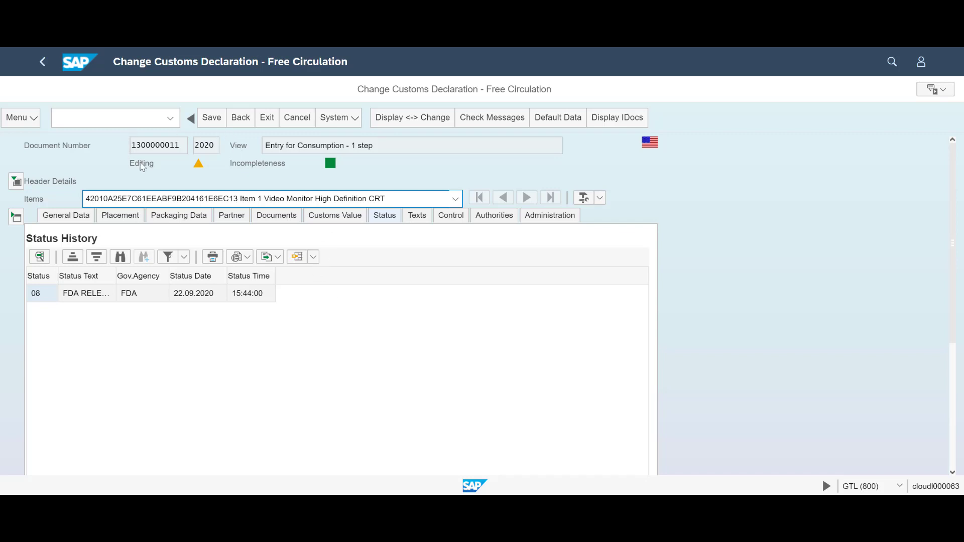
click(16, 181)
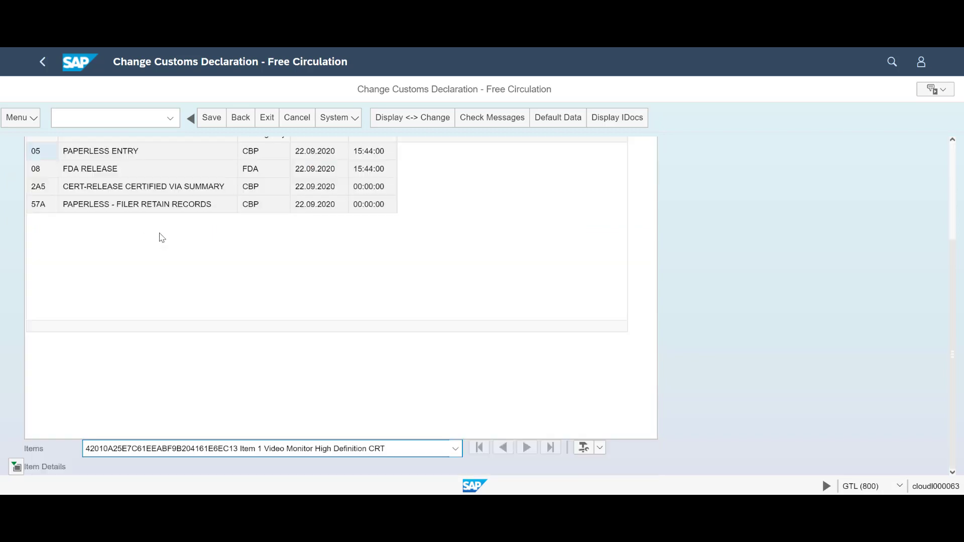
scroll(160, 241, up, 3)
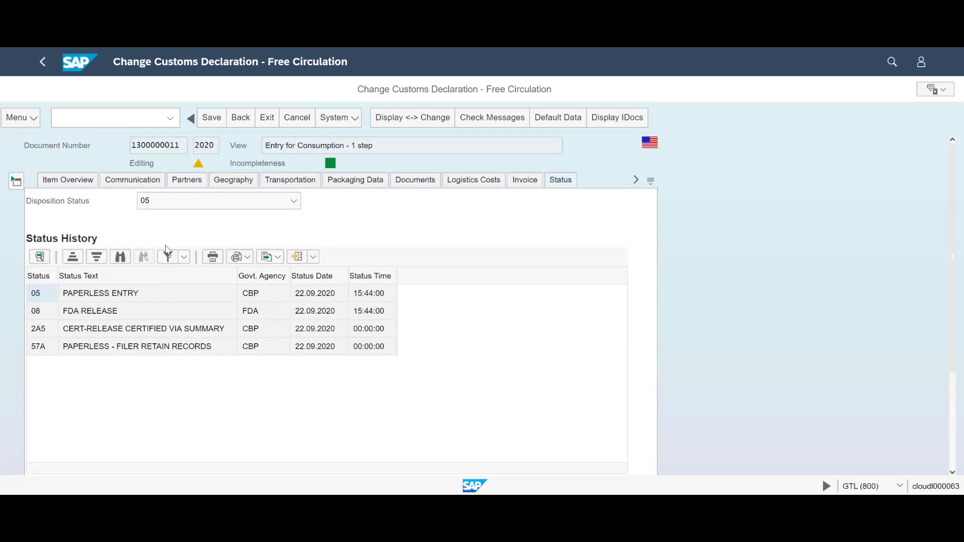
click(134, 186)
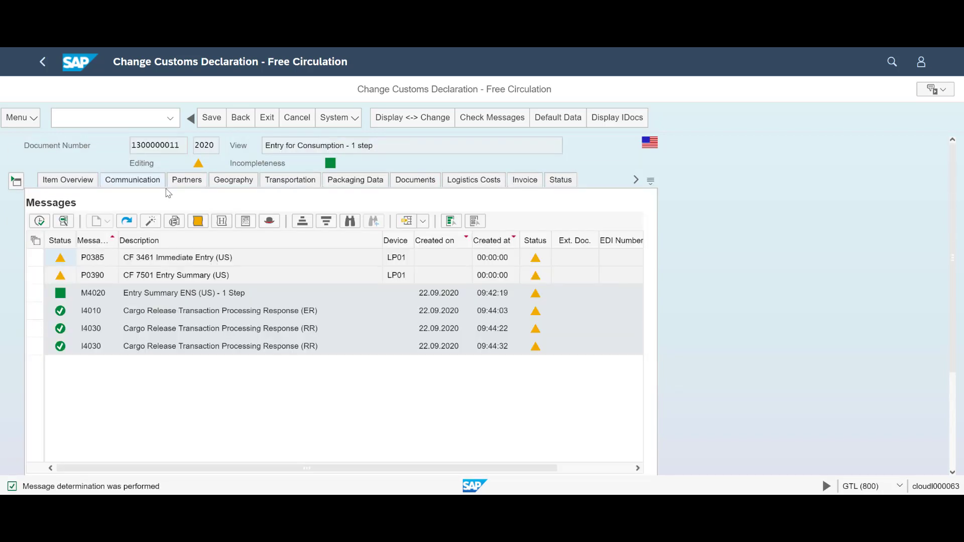